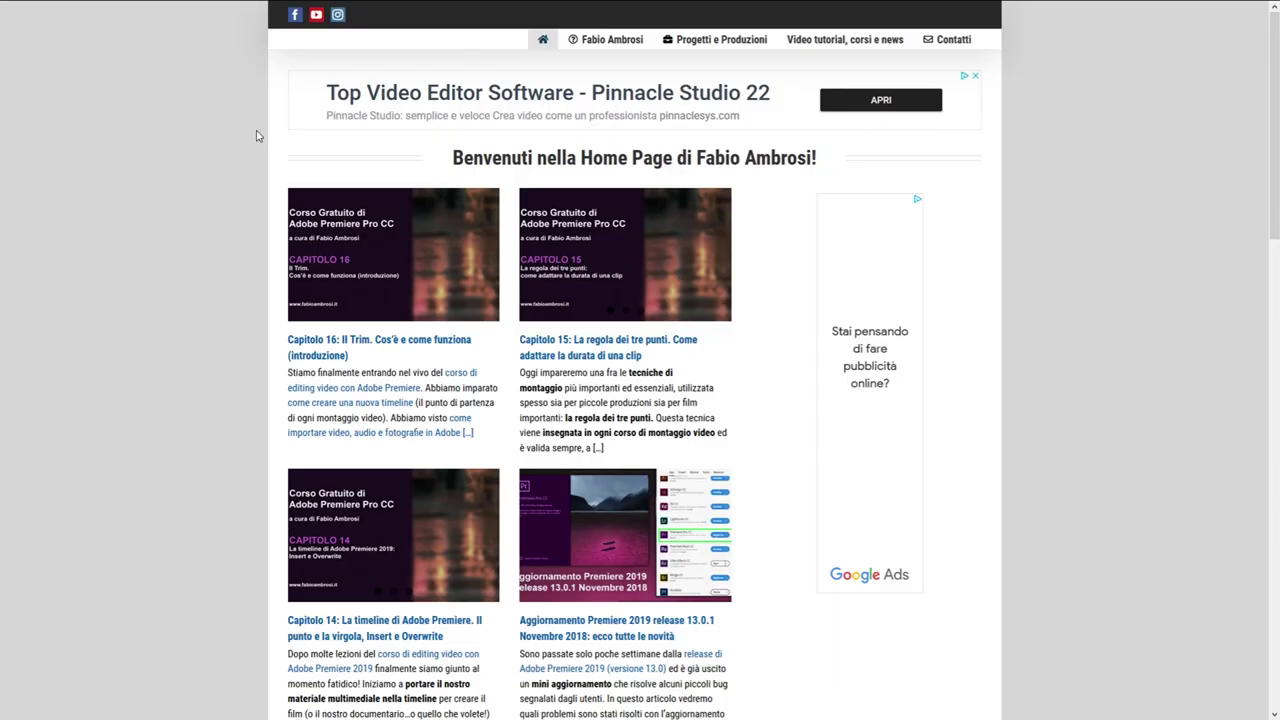
- Scroll the fabioambrosi.it home page, open the 'Capitolo 11: Creare una nuova timeline' article and scroll through it
scroll(258, 138, down, 1)
scroll(260, 145, down, 2)
scroll(260, 145, down, 2)
scroll(260, 145, down, 2)
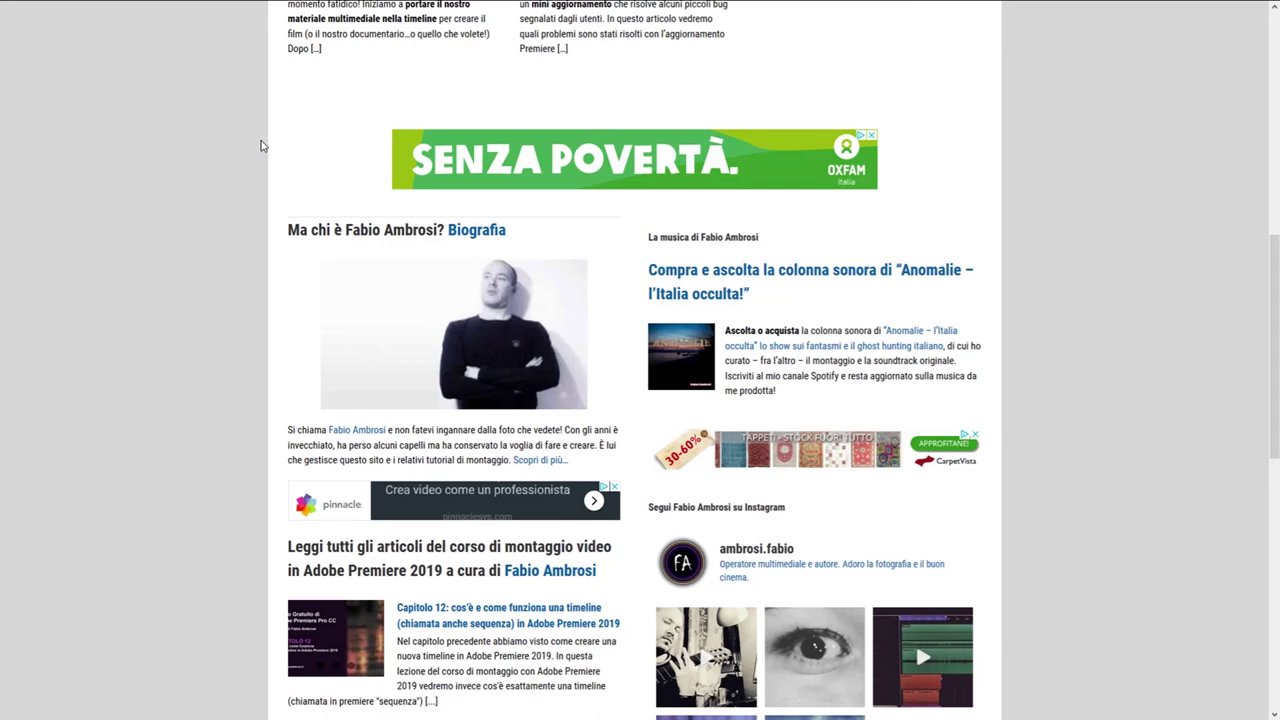
scroll(262, 147, down, 2)
scroll(260, 147, down, 2)
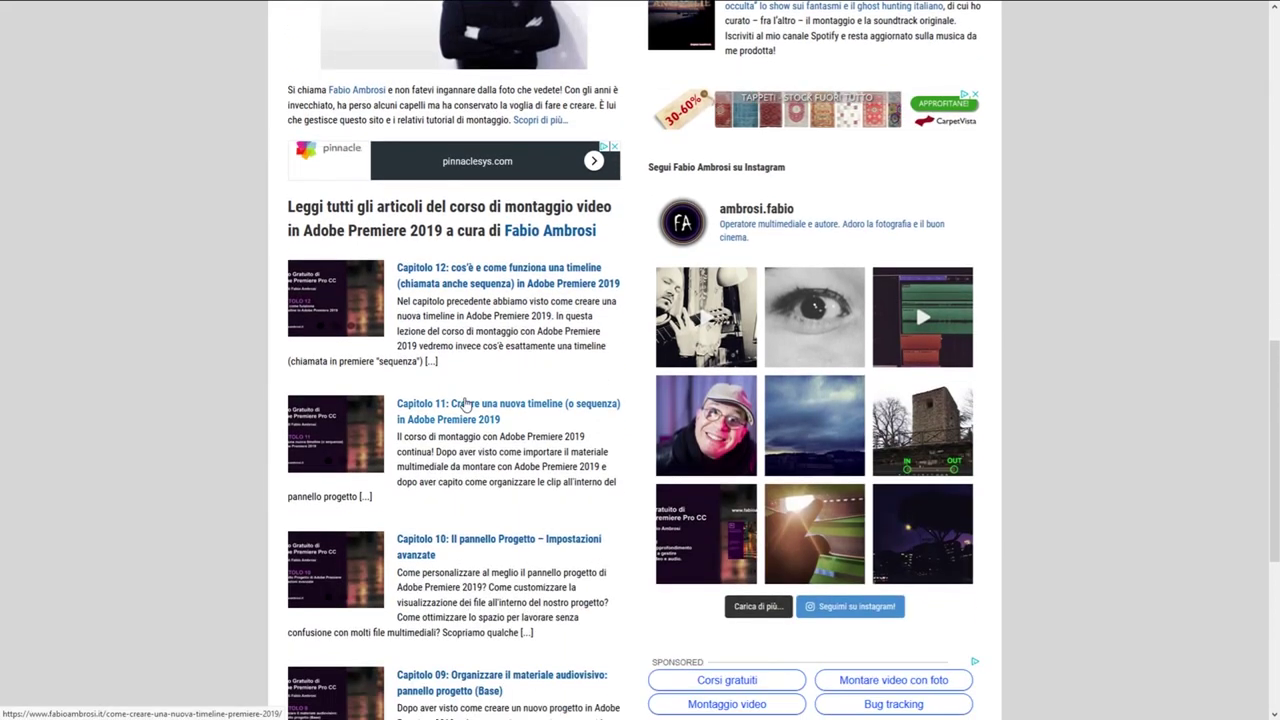
click(450, 406)
scroll(293, 290, down, 1)
scroll(293, 290, down, 3)
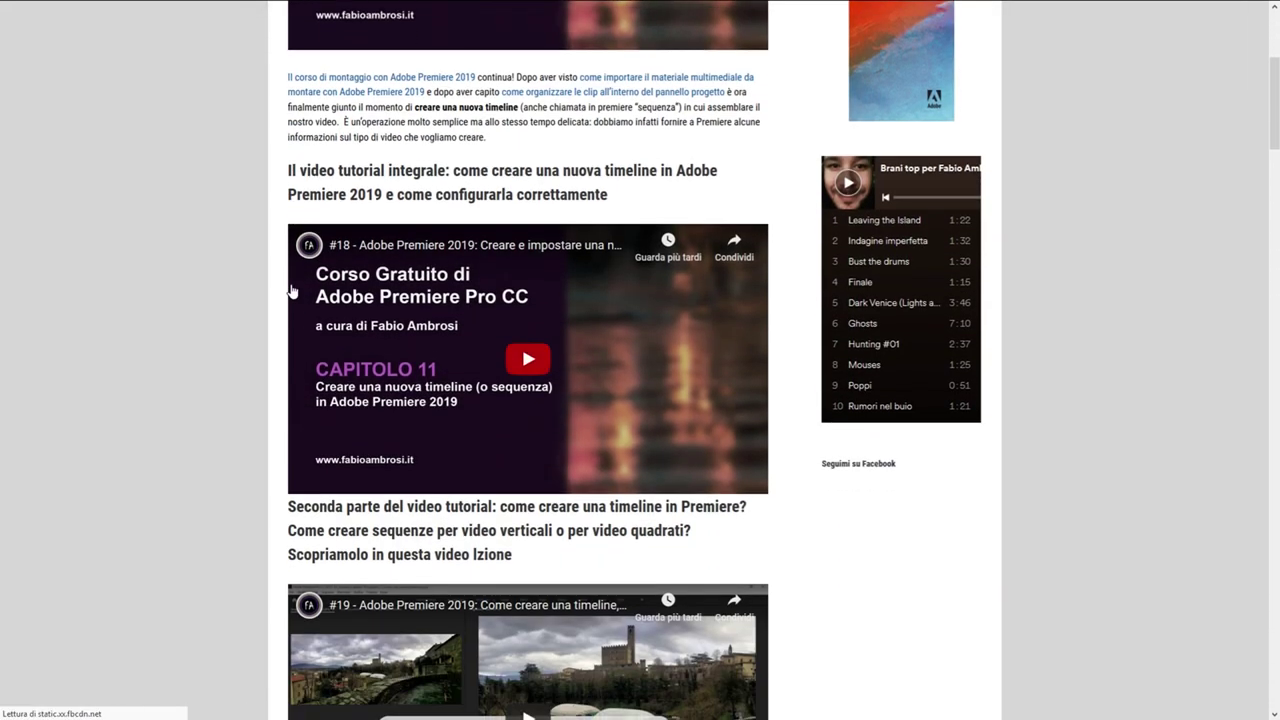
scroll(292, 289, down, 3)
scroll(292, 289, down, 2)
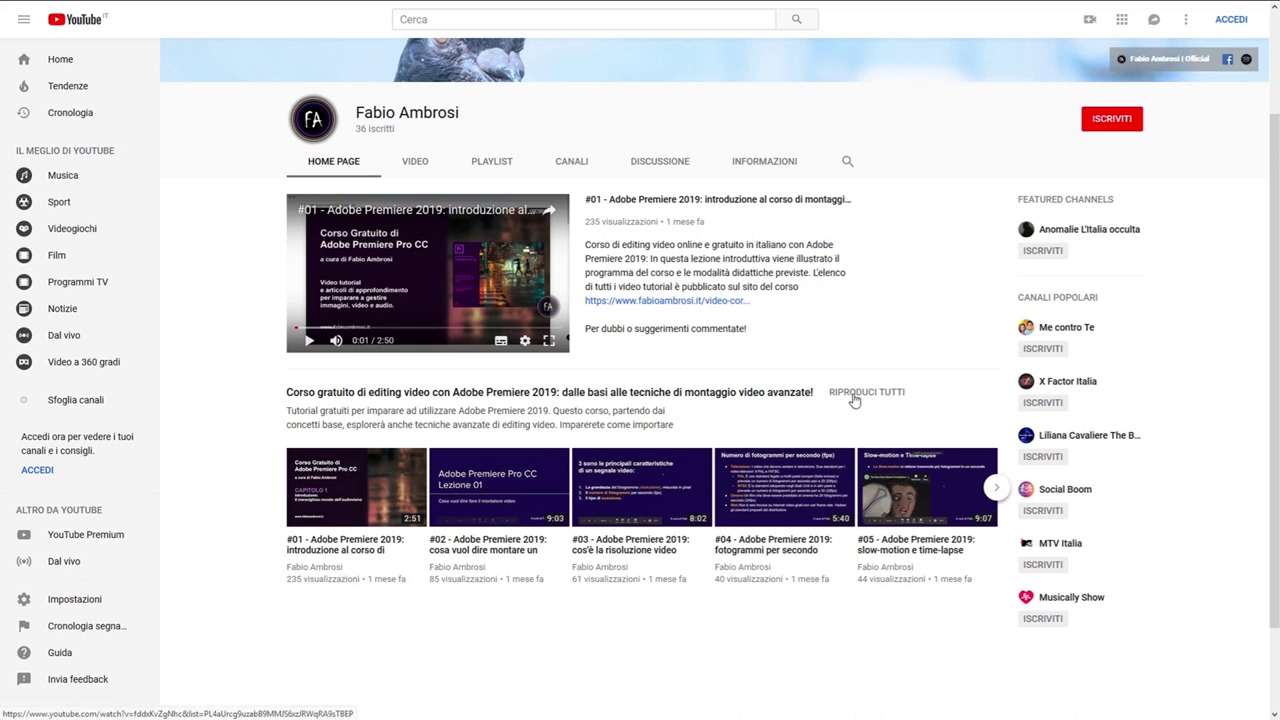
- Play the free Premiere 2019 course playlist from video #01, pause it, and browse the playlist panel
click(840, 393)
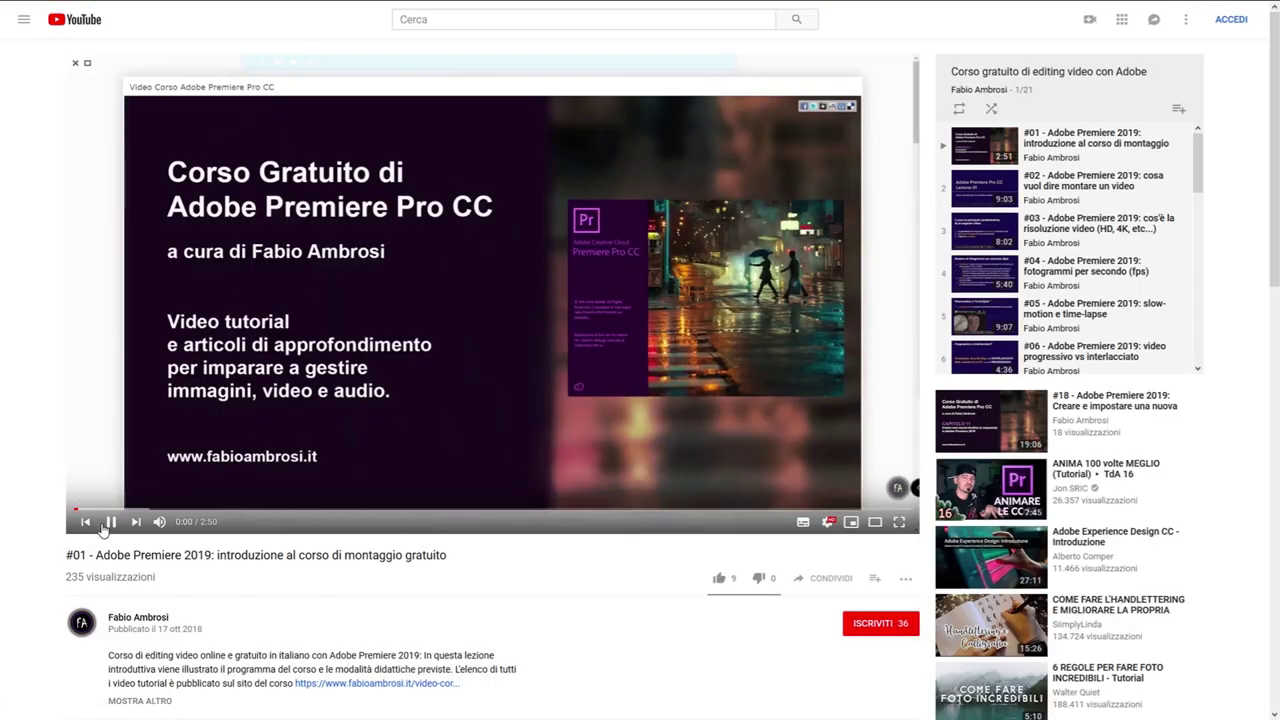
click(112, 521)
drag(952, 72, 1196, 78)
drag(1197, 158, 1206, 337)
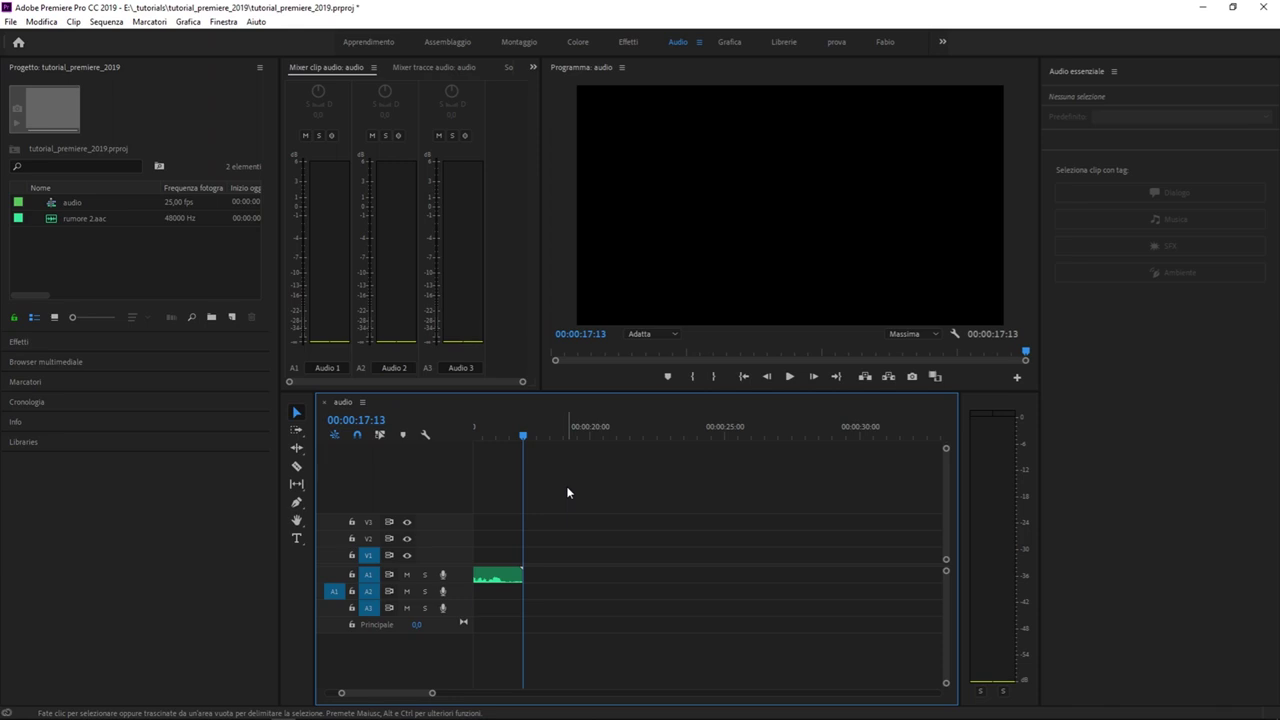
- Return the playhead to the sequence start and select the rumore 2.aac clip on track A1
key(Home)
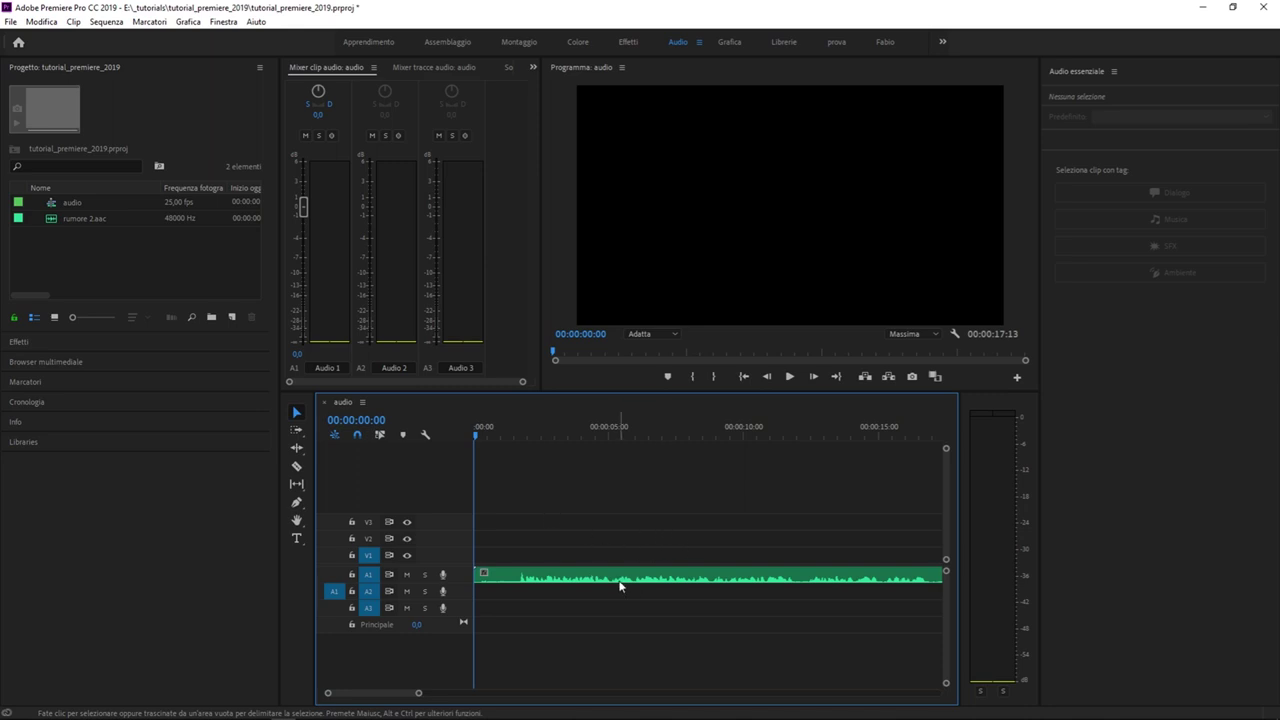
mouse_move(619, 586)
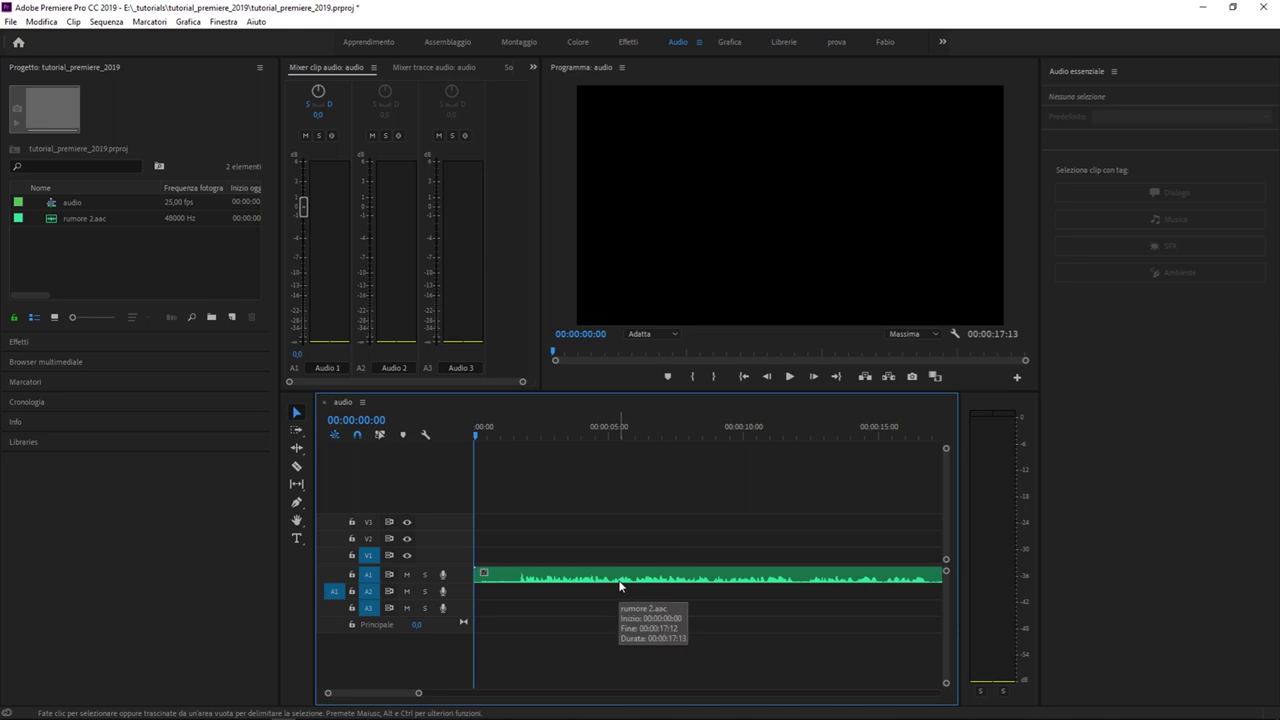
click(616, 583)
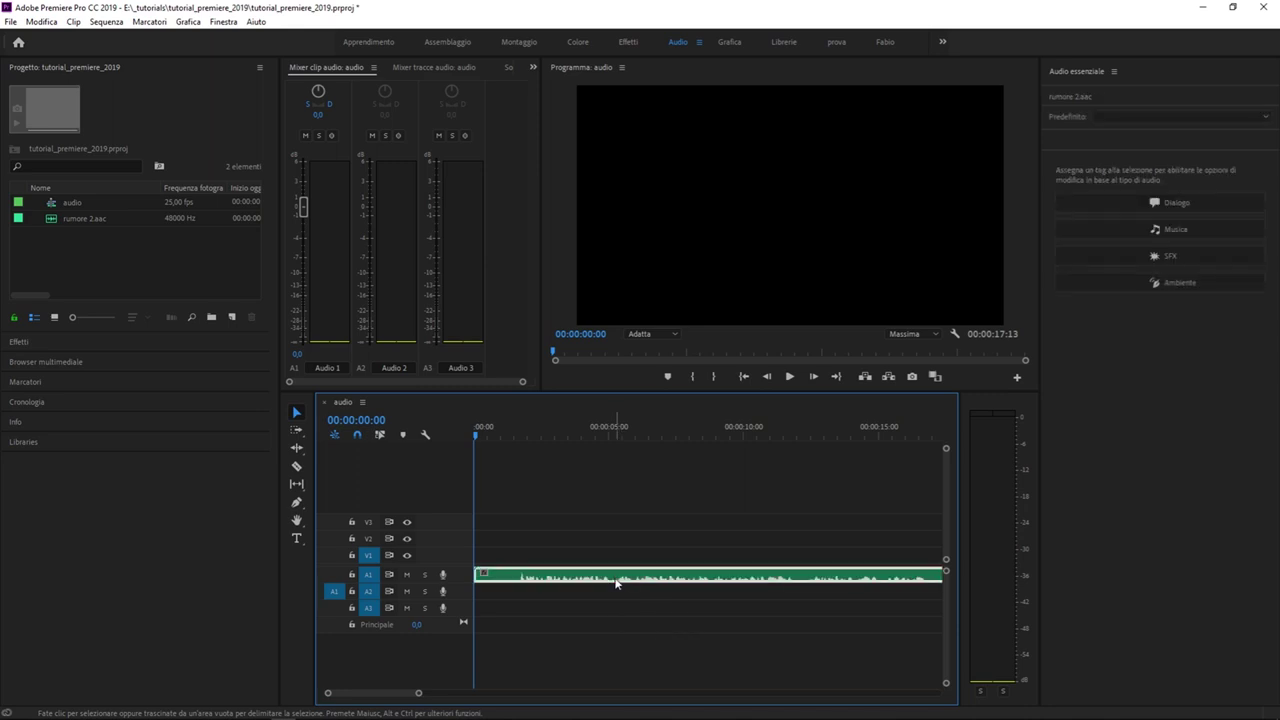
click(514, 619)
click(522, 580)
click(539, 598)
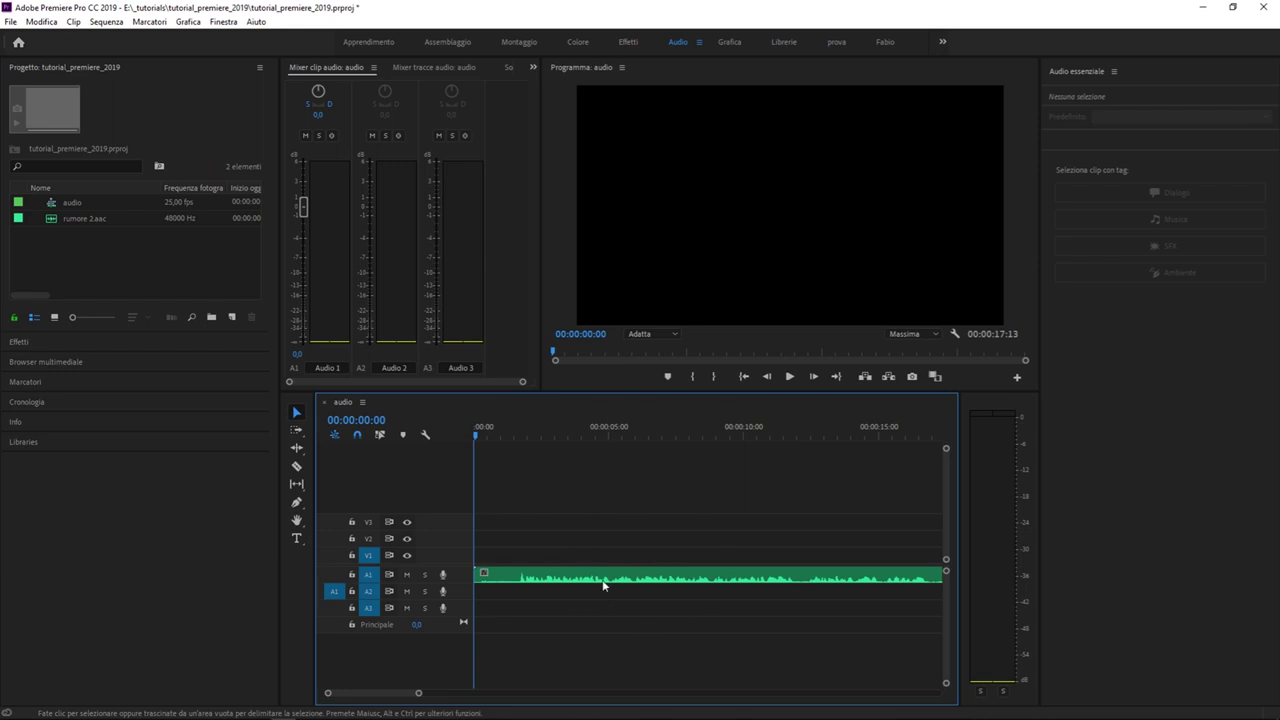
click(531, 581)
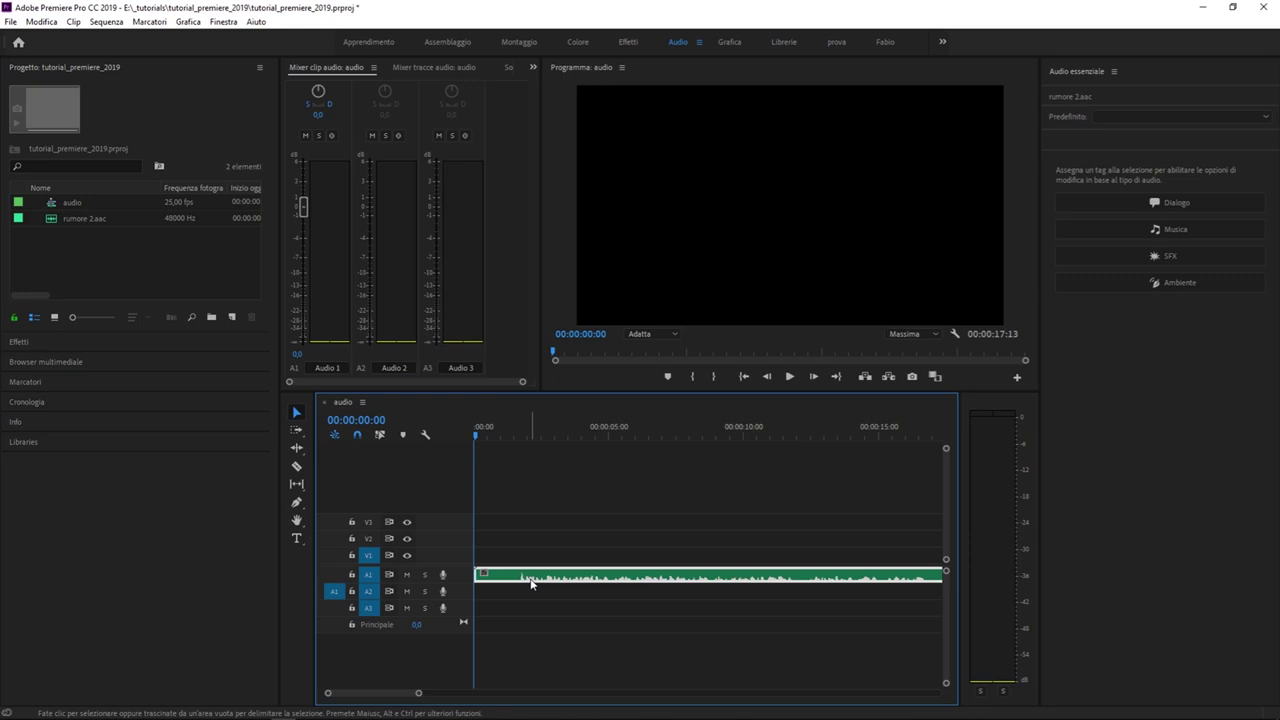
- Edit rumore 2.aac in Adobe Audition as 'rumore 2 Audio Estratto.wav', check the waveform, then minimise Audition
right_click(580, 577)
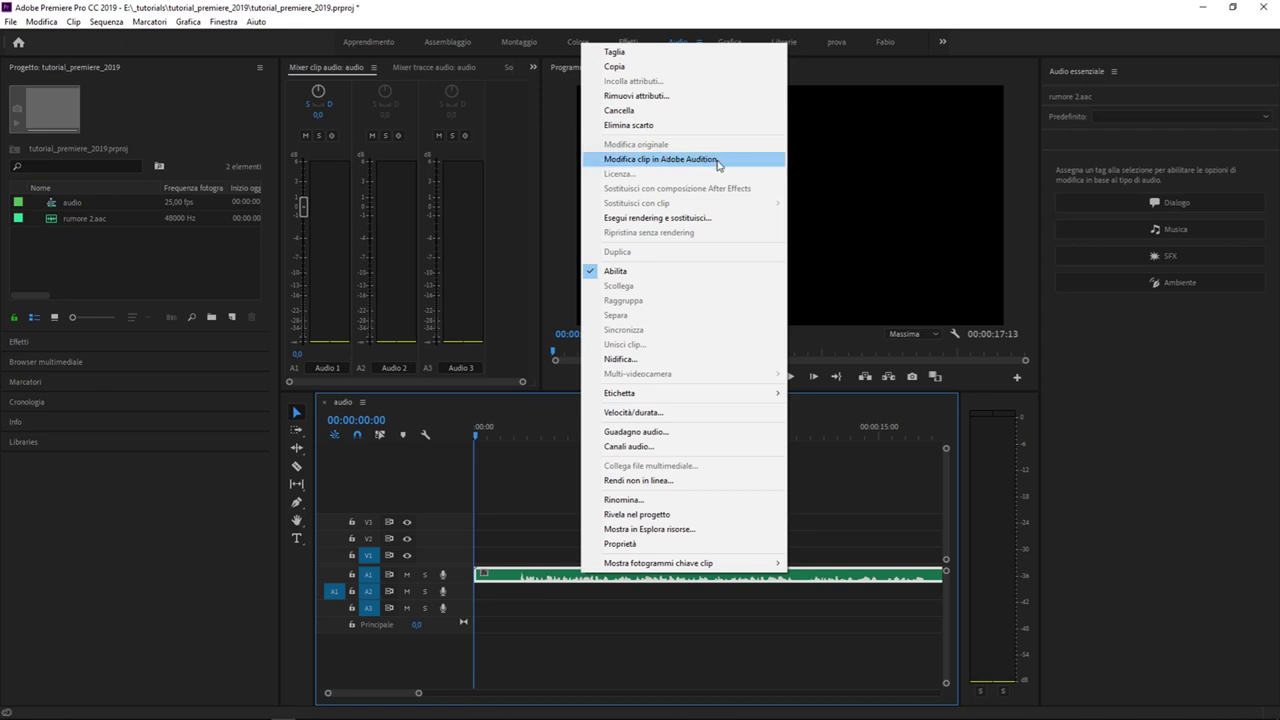
click(746, 162)
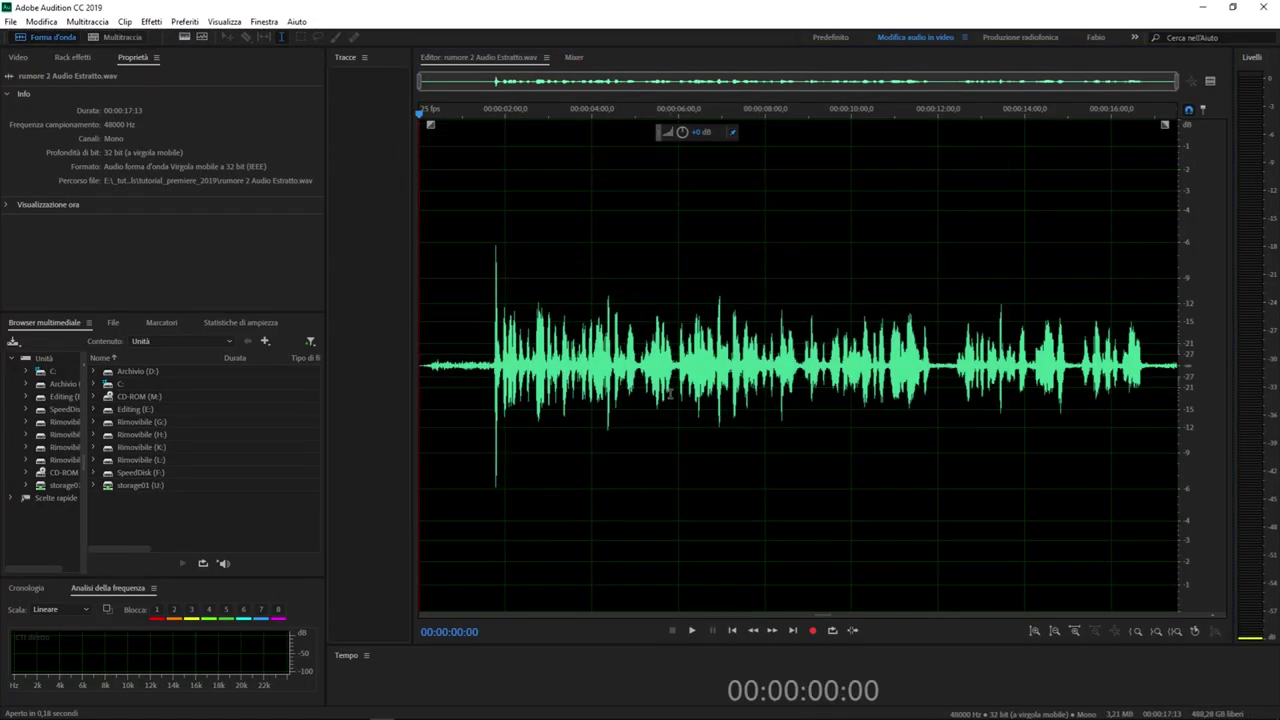
drag(480, 360, 995, 360)
click(713, 360)
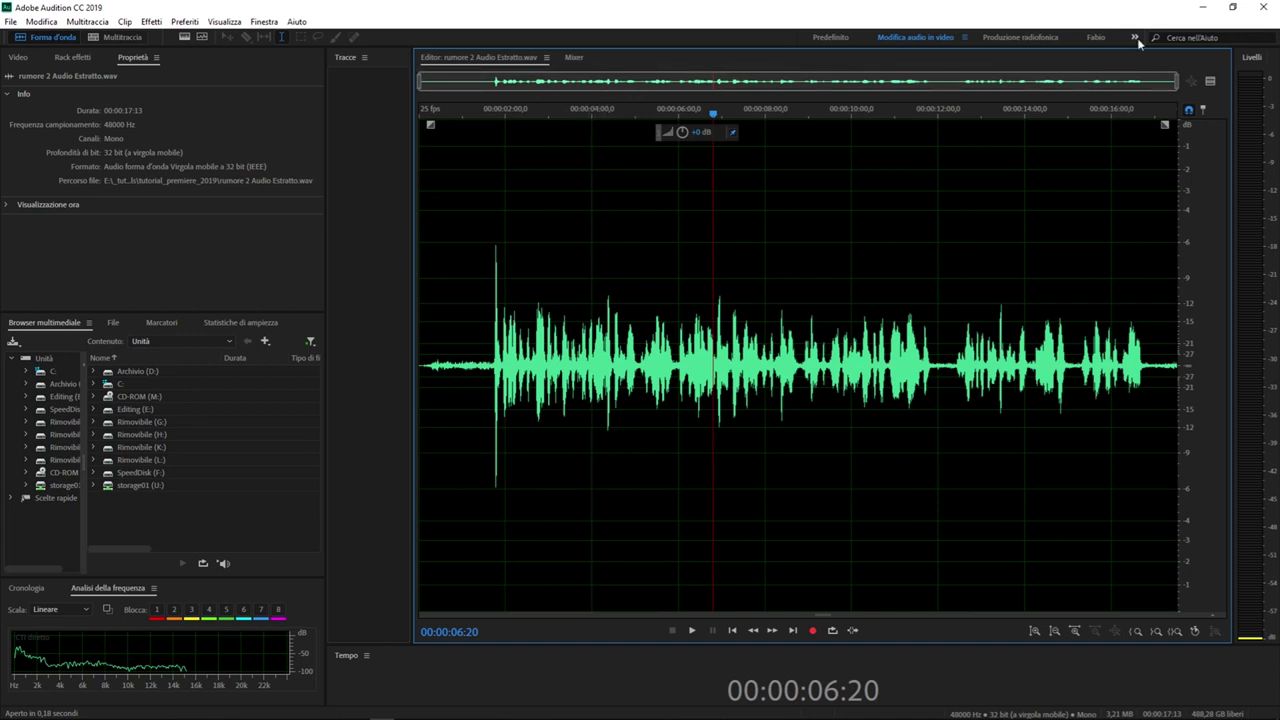
click(1203, 8)
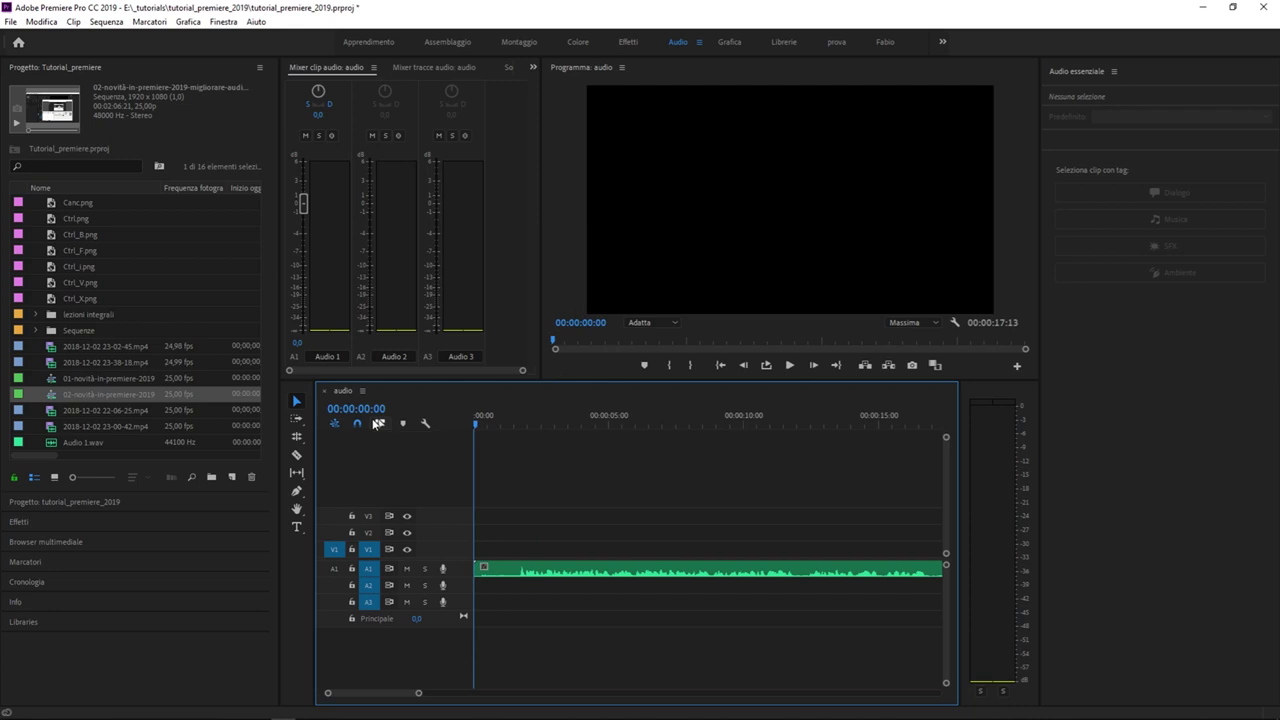
- Play the extracted clip on A1 to hear the noise, then move the playhead back to 00:00:00:00
click(734, 576)
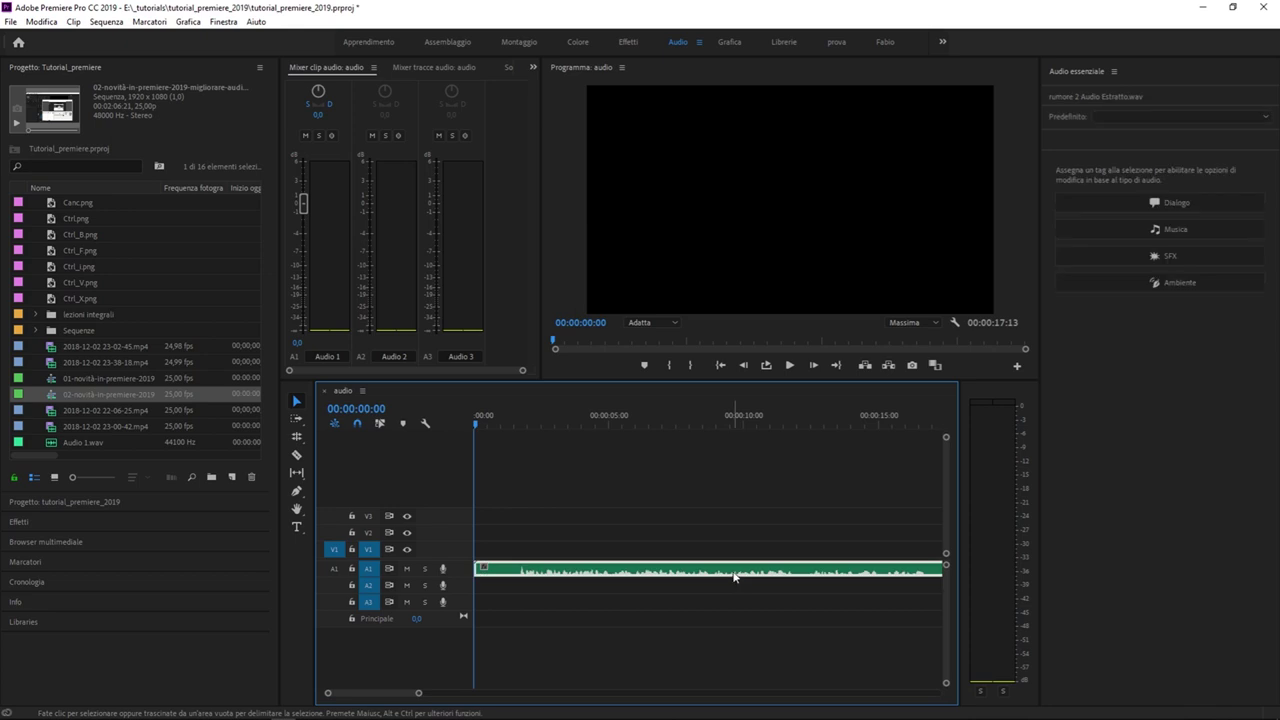
key(space)
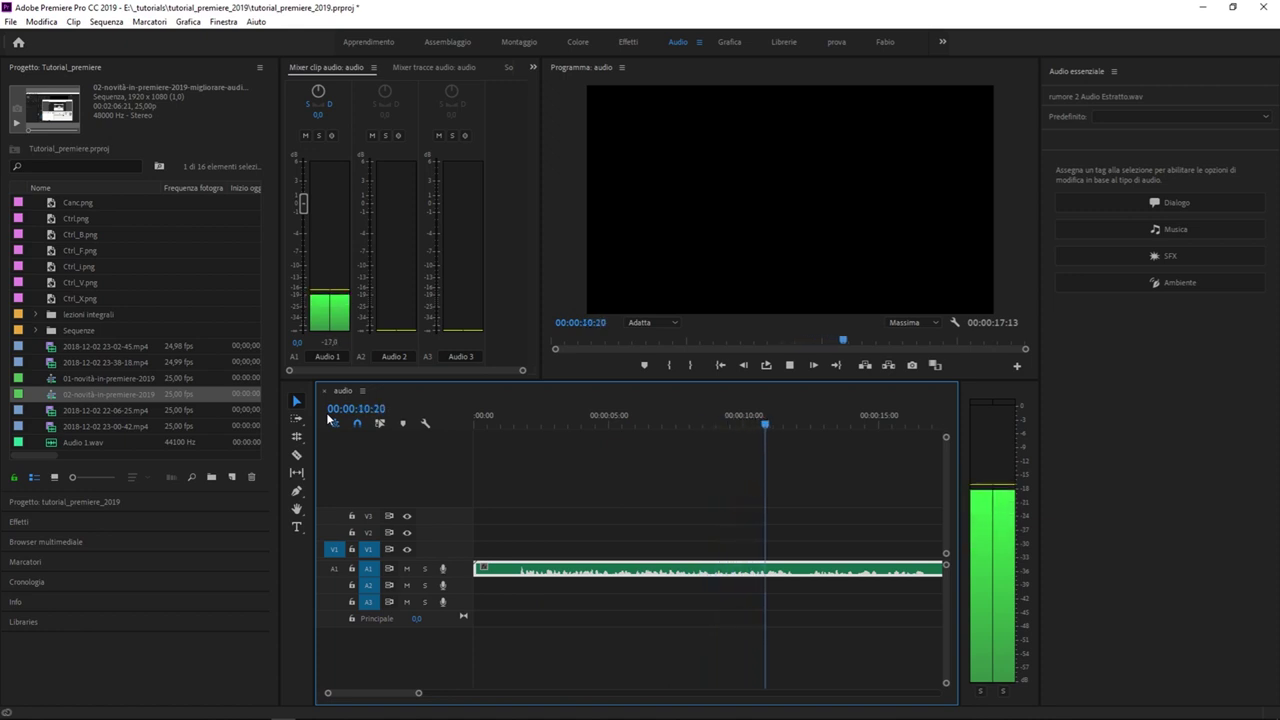
key(space)
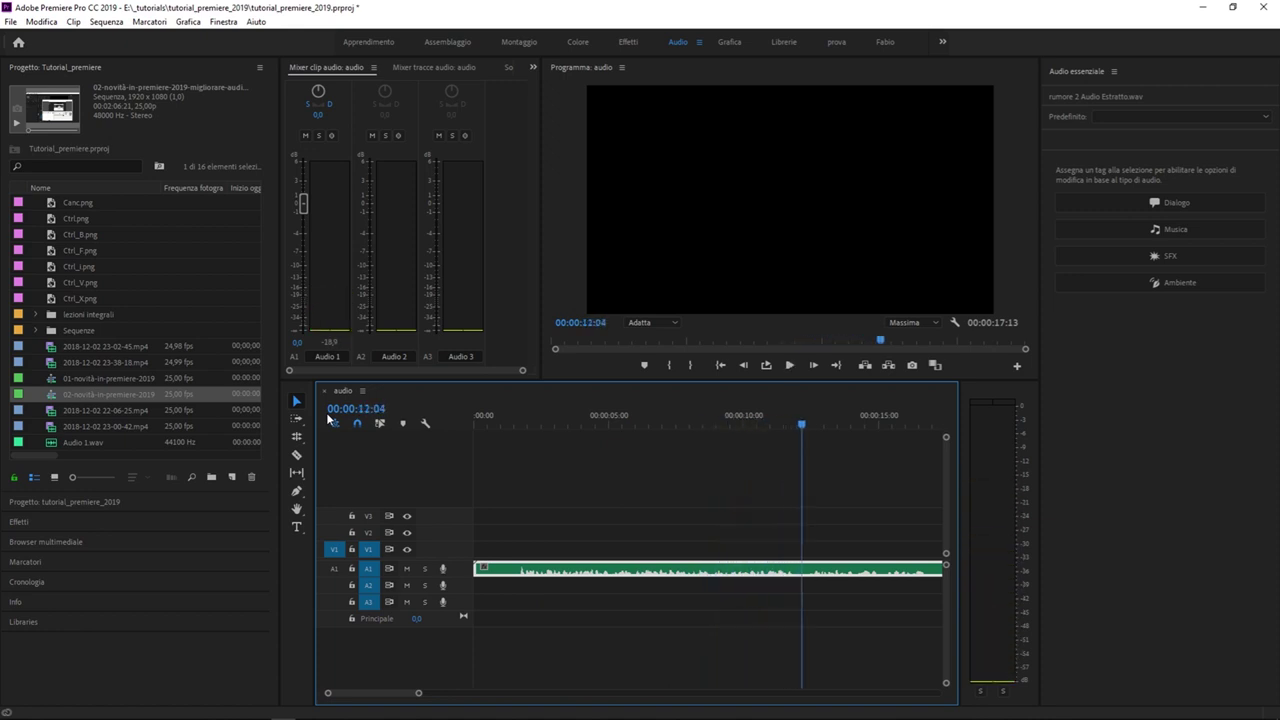
drag(804, 424, 474, 424)
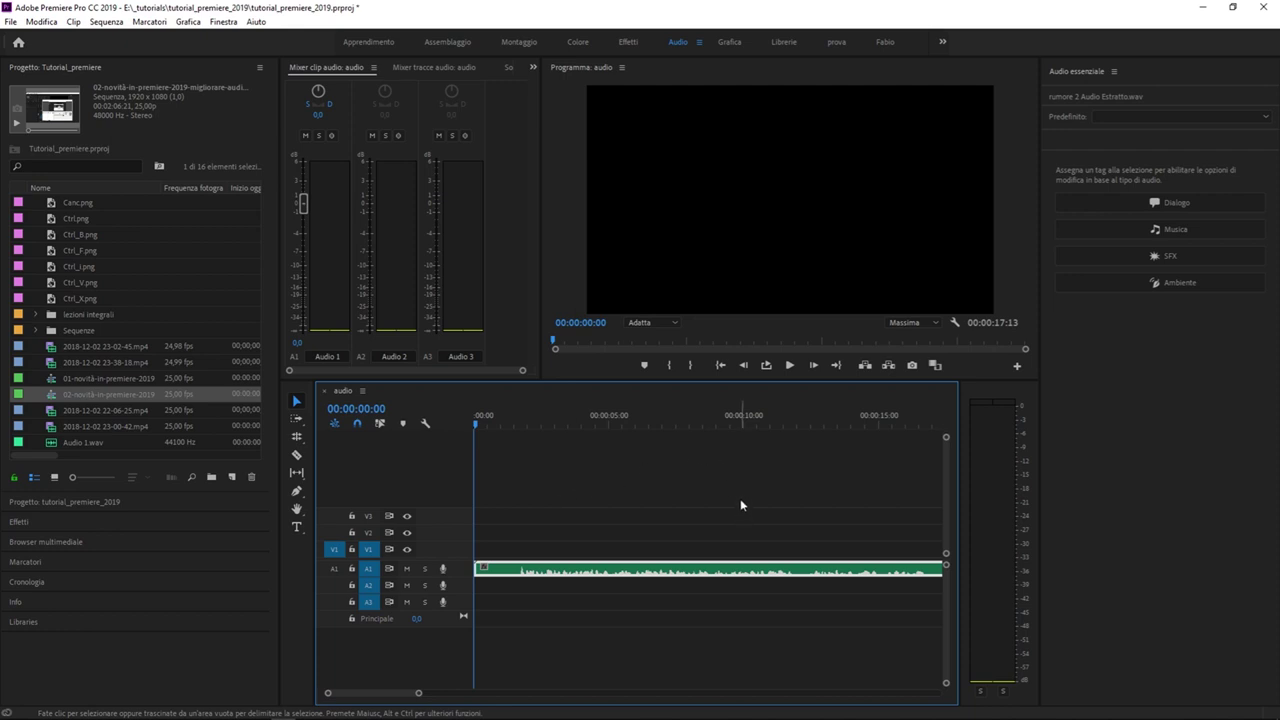
- Tag the A1 clip as Dialogo and enable Riduci disturbo, dragging its amount to 10,0
click(1210, 206)
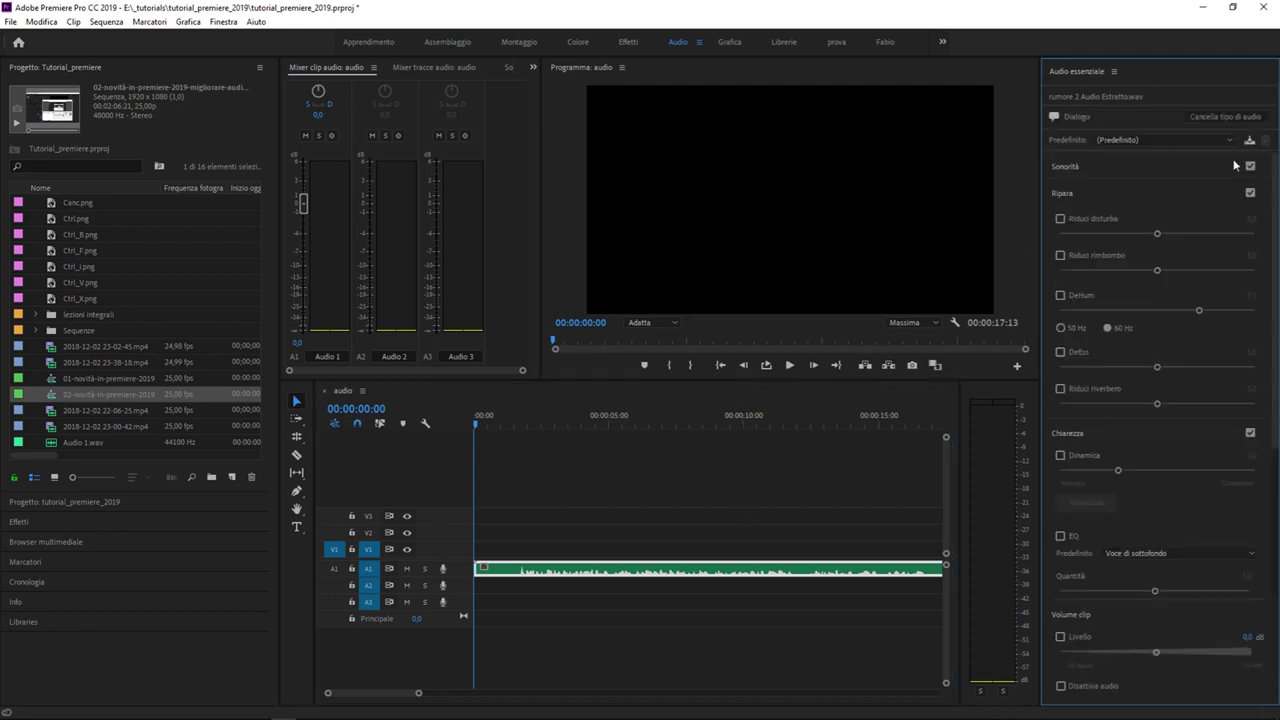
mouse_move(1272, 176)
mouse_down()
mouse_move(1270, 316)
mouse_move(1271, 175)
mouse_up()
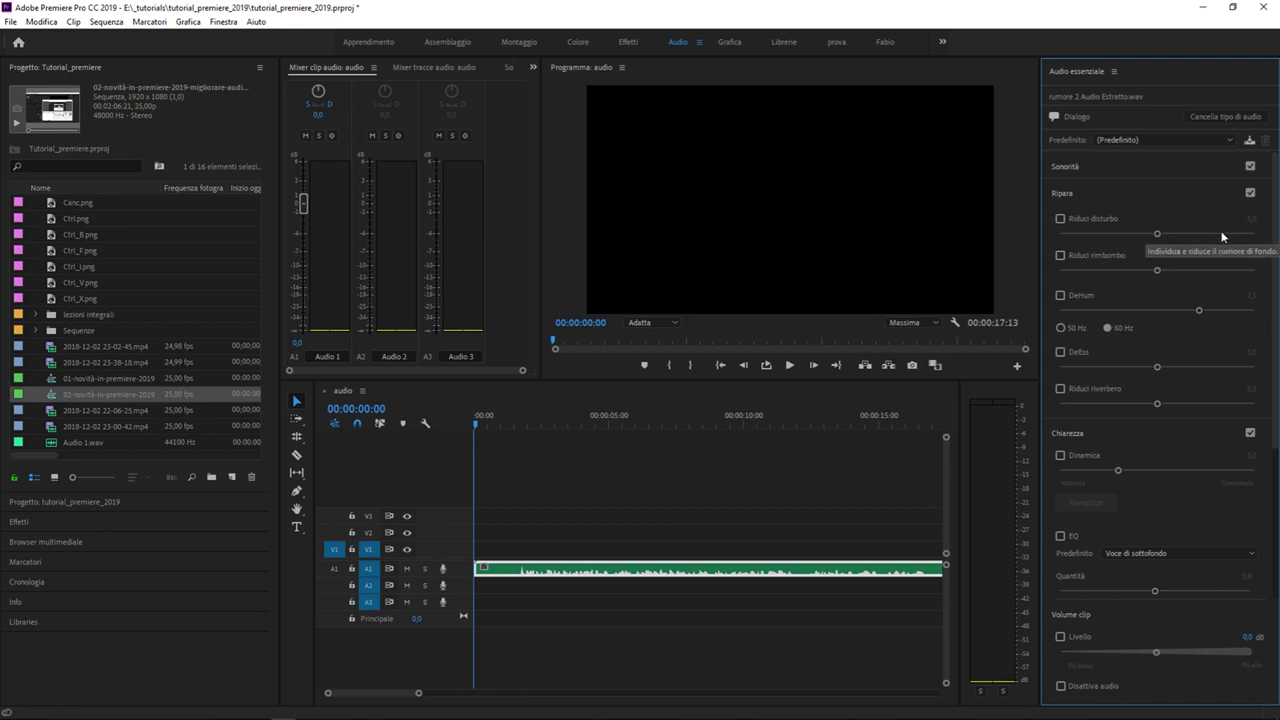
click(1081, 218)
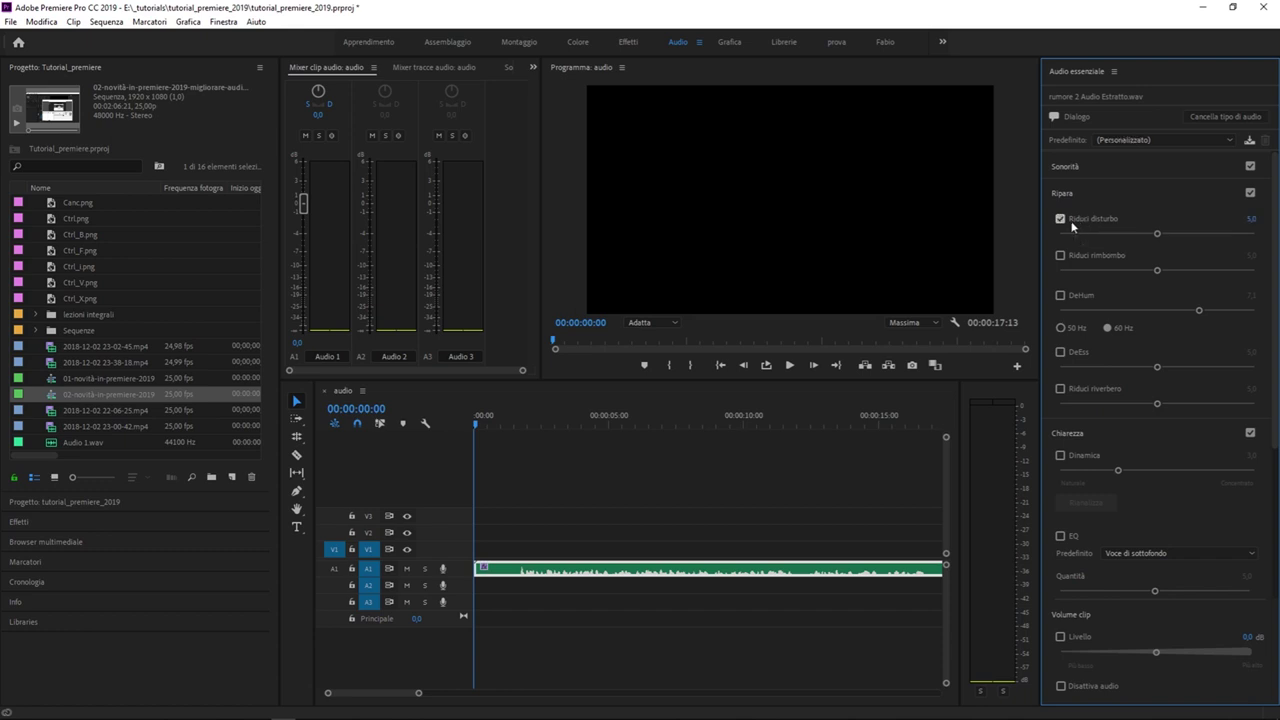
mouse_move(1147, 240)
mouse_down()
mouse_move(1091, 240)
mouse_move(1208, 255)
mouse_move(1060, 255)
mouse_move(1259, 241)
mouse_up()
- Play the dialogue clip while adjusting Riduci disturbo from about 5,4 to higher strengths
drag(1252, 236, 1077, 245)
click(527, 467)
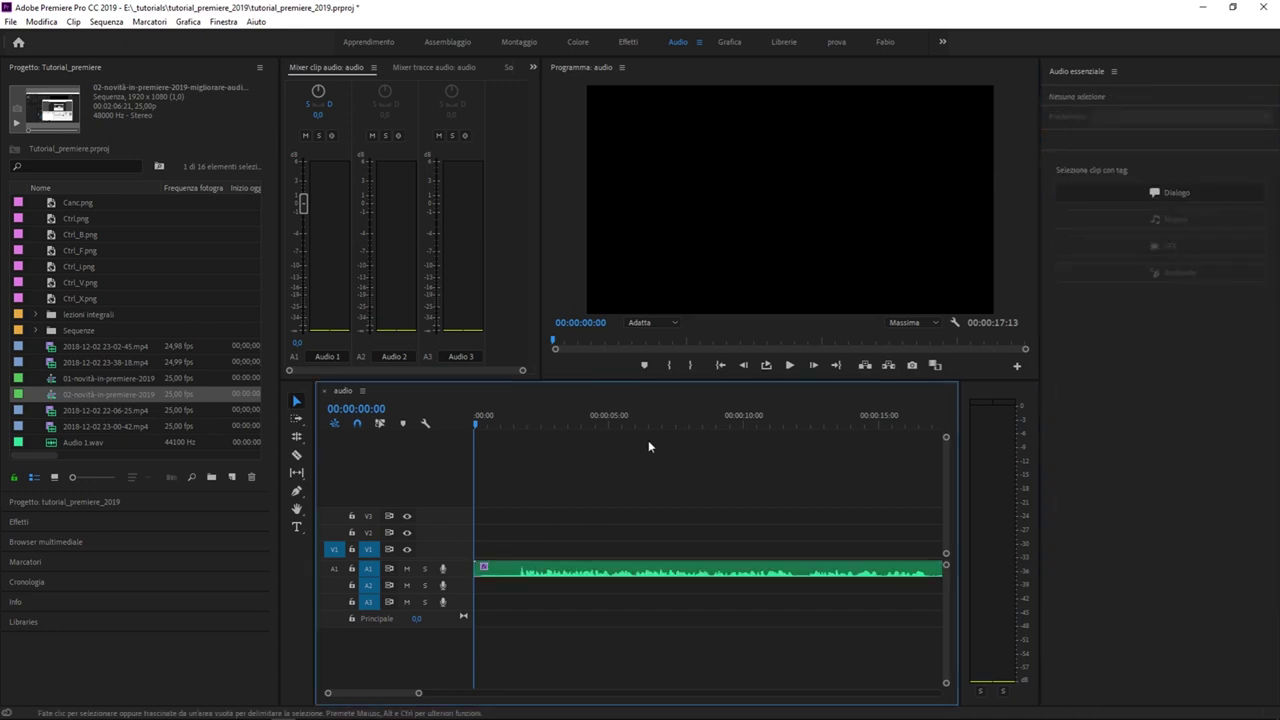
click(516, 566)
key(space)
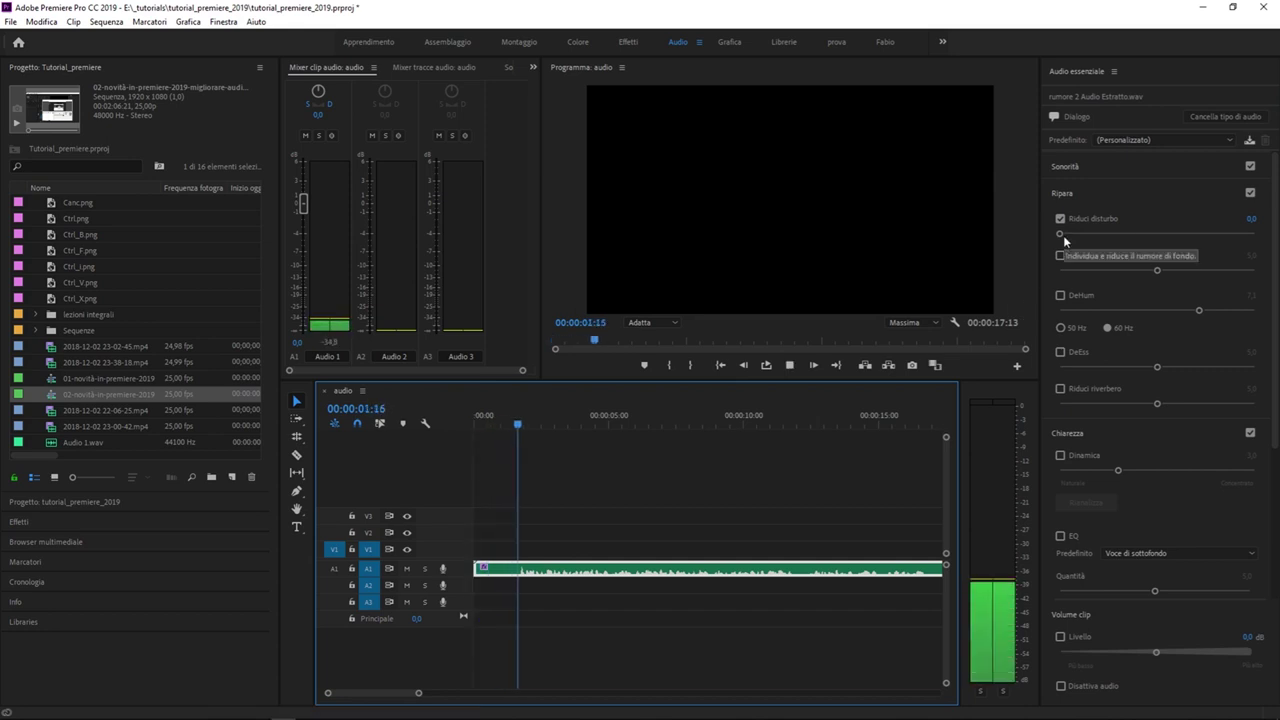
drag(1063, 235, 1204, 256)
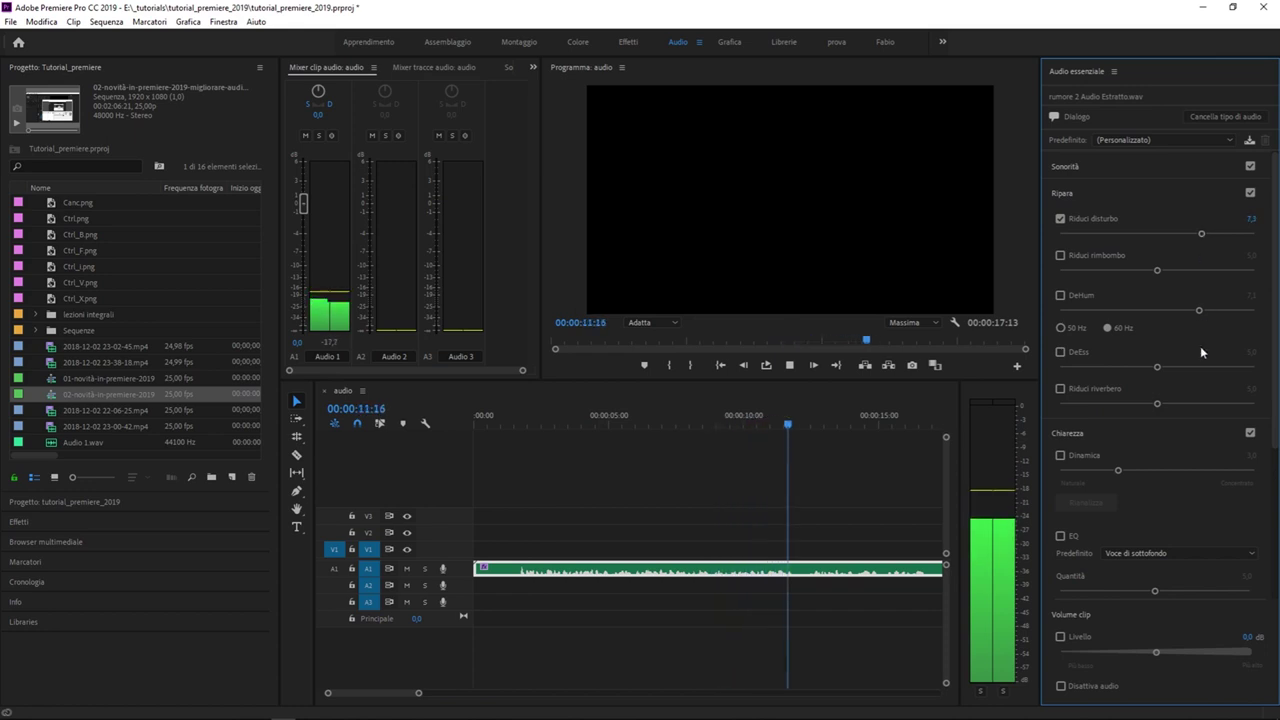
key(space)
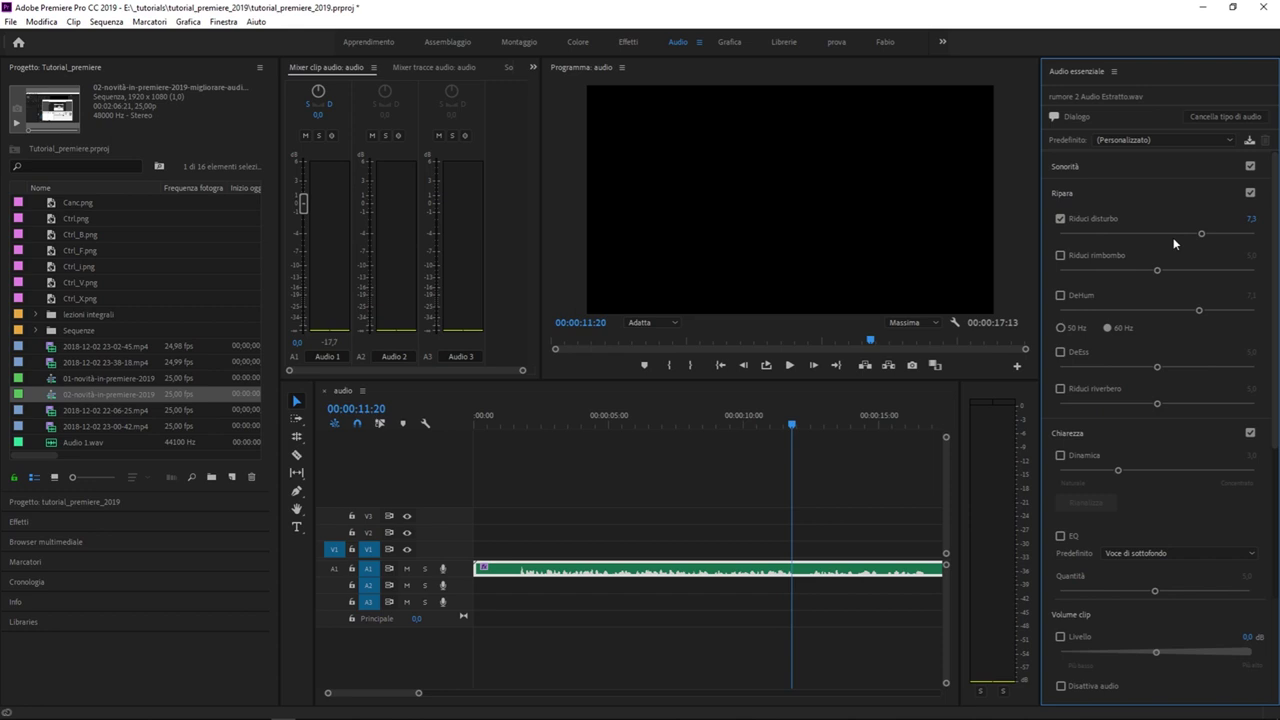
drag(791, 424, 479, 424)
key(space)
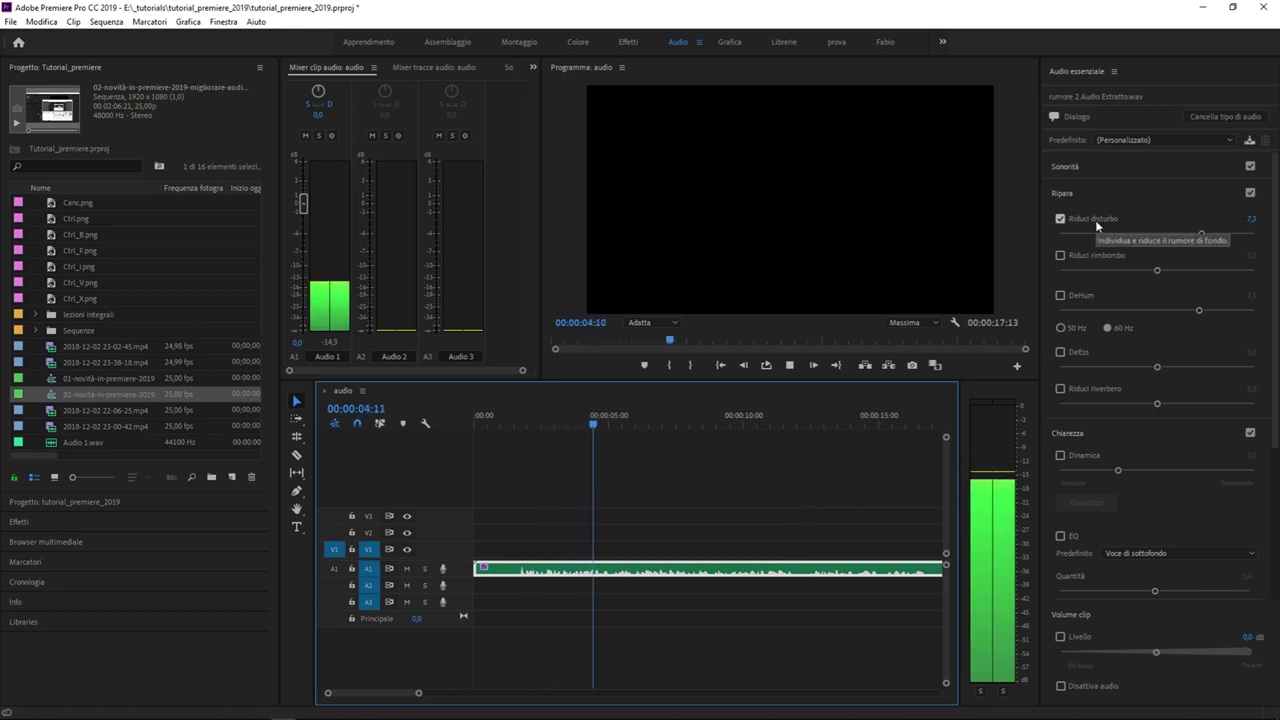
key(space)
- Compare playback with Riduci disturbo toggled off and on, ending with it off
click(1095, 220)
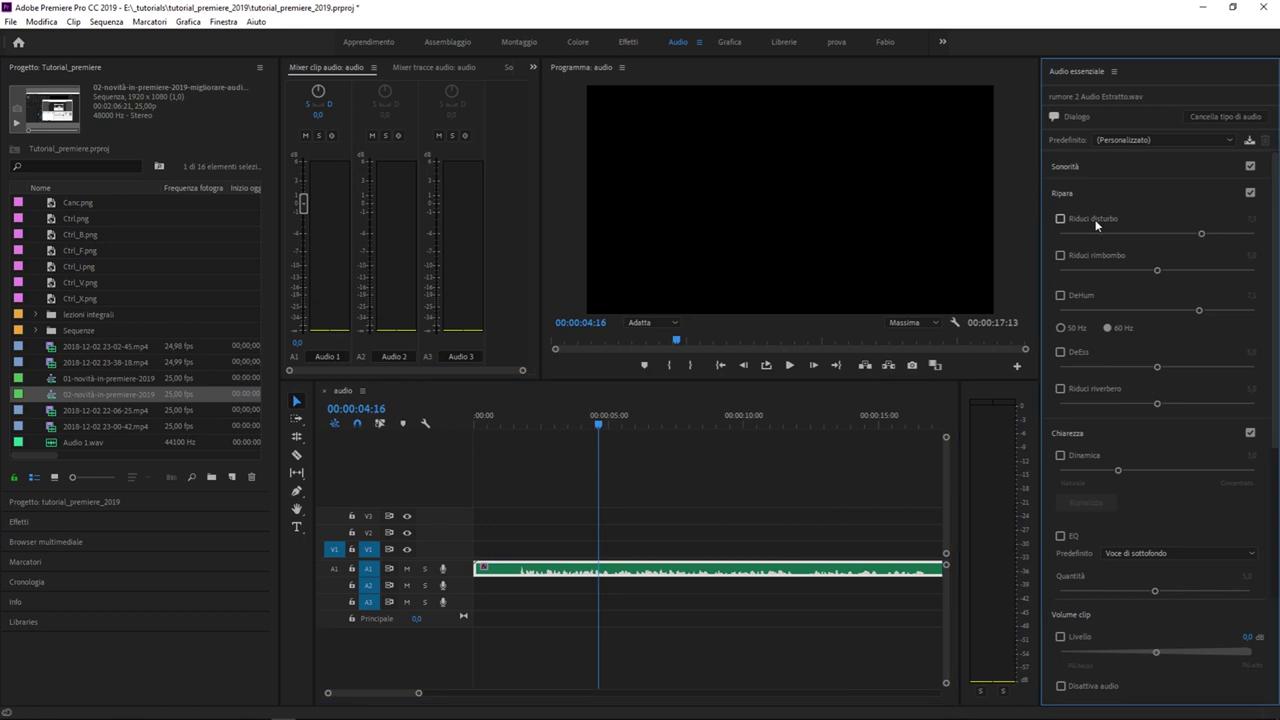
key(space)
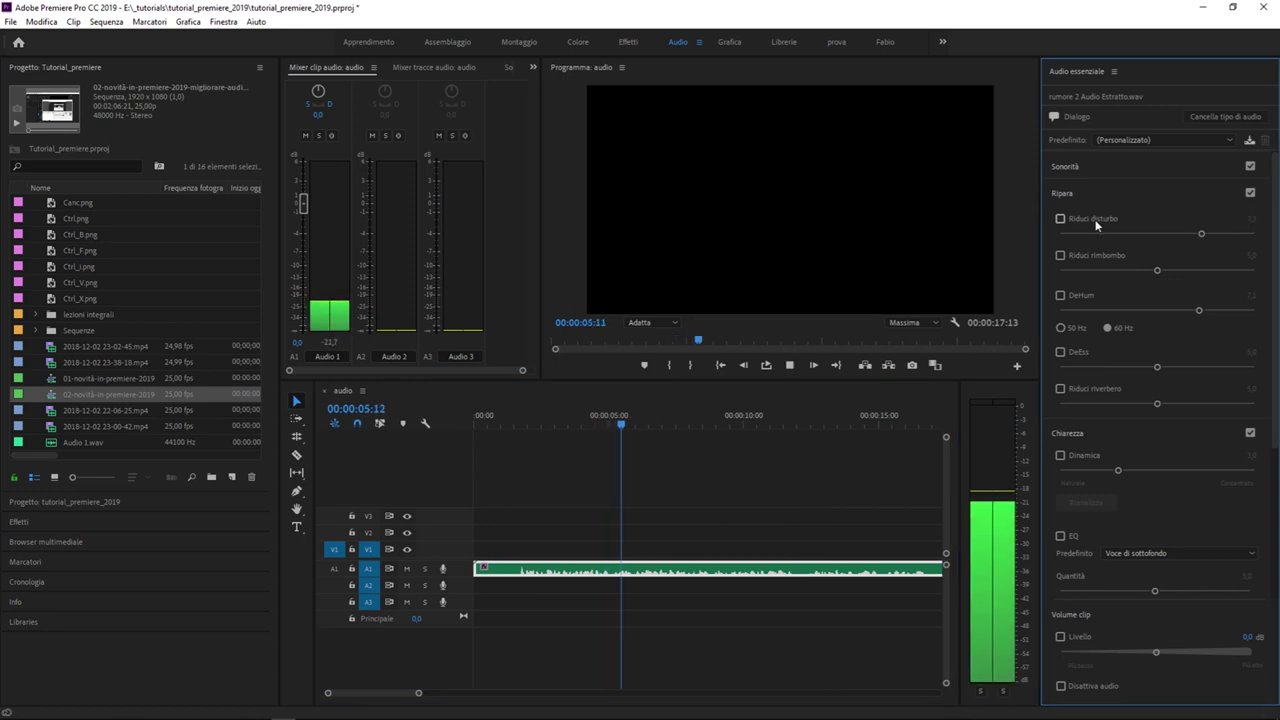
click(1095, 220)
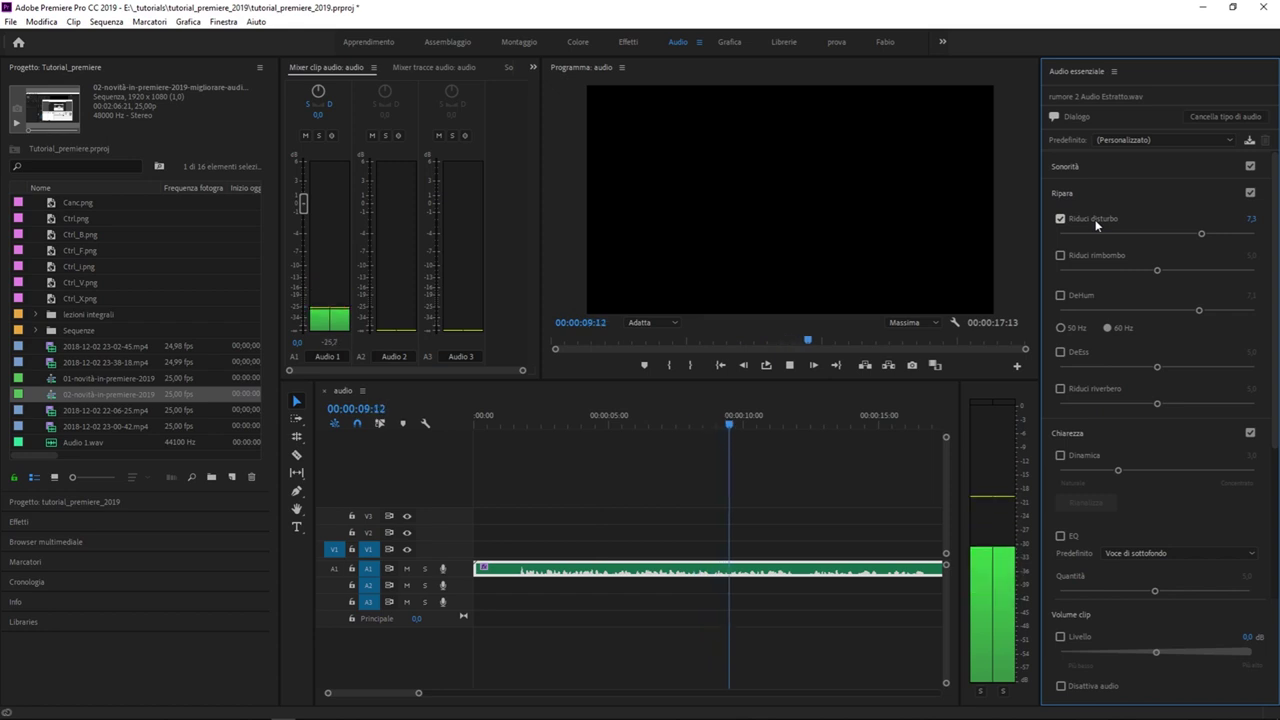
click(1095, 221)
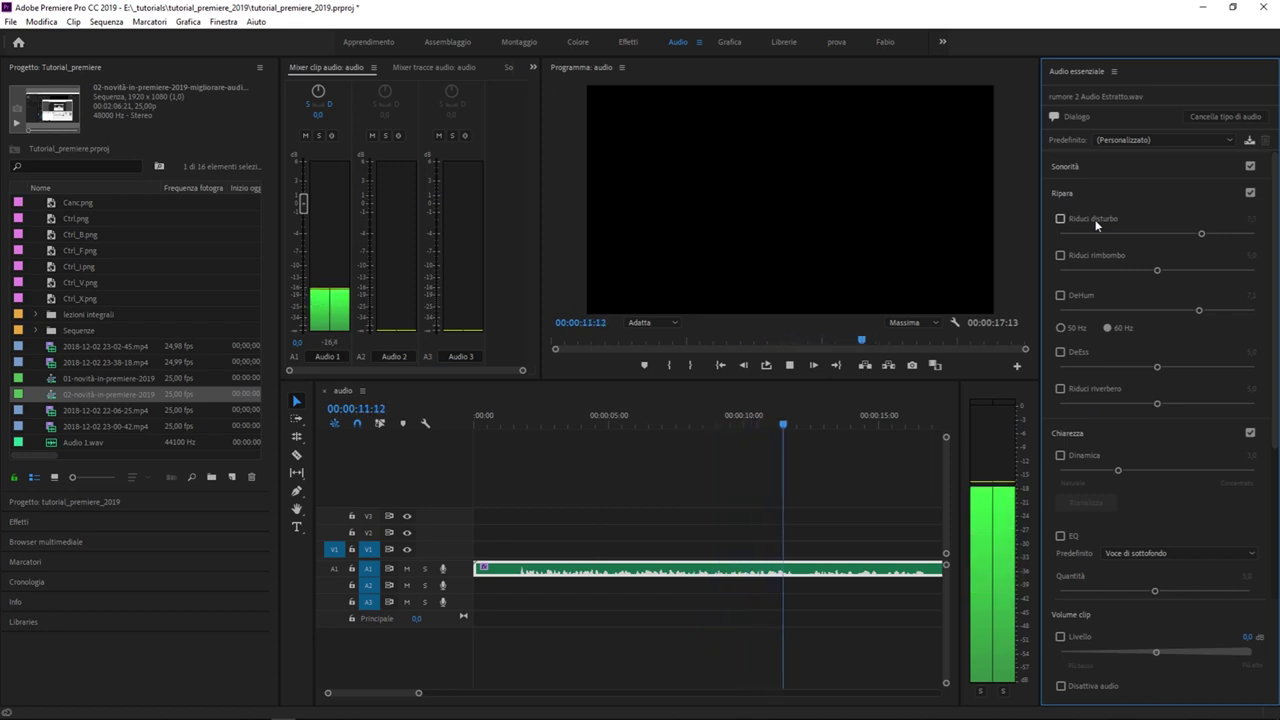
key(space)
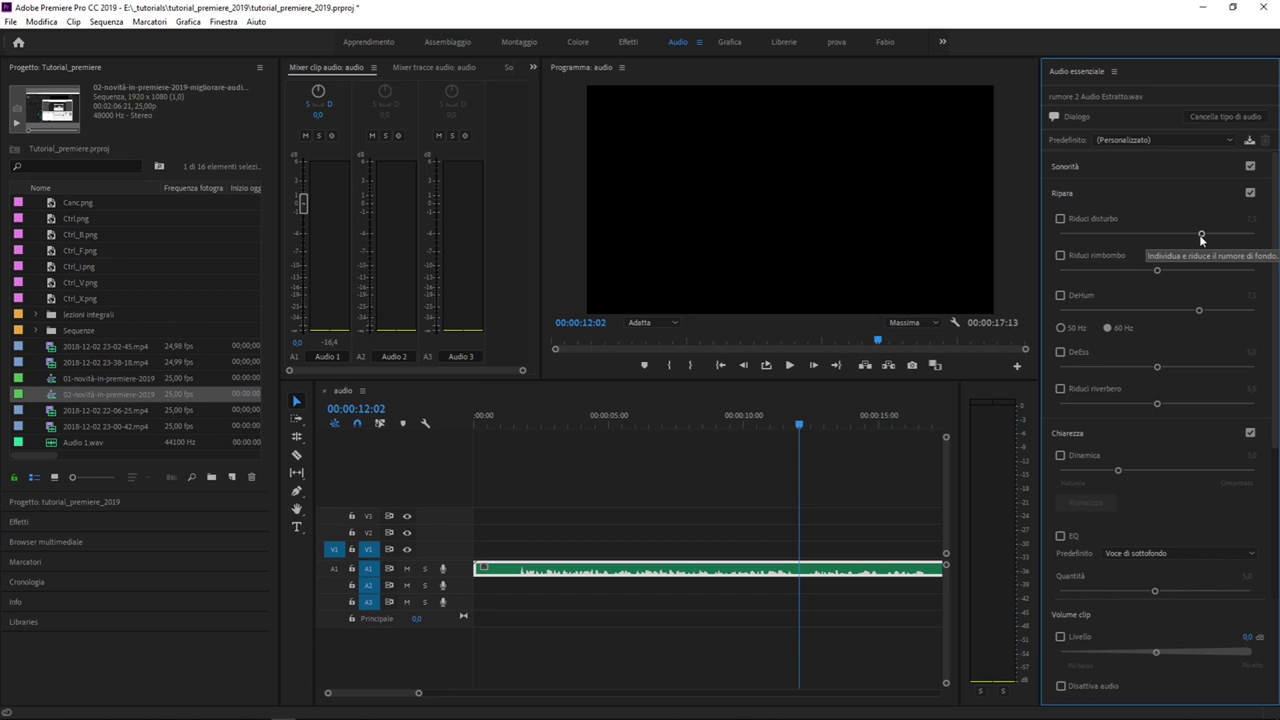
- Sweep Riduci disturbo from 0 to its maximum of 10 and back down, then switch it off
mouse_move(1199, 238)
mouse_down()
mouse_move(1185, 236)
mouse_move(1218, 245)
mouse_up()
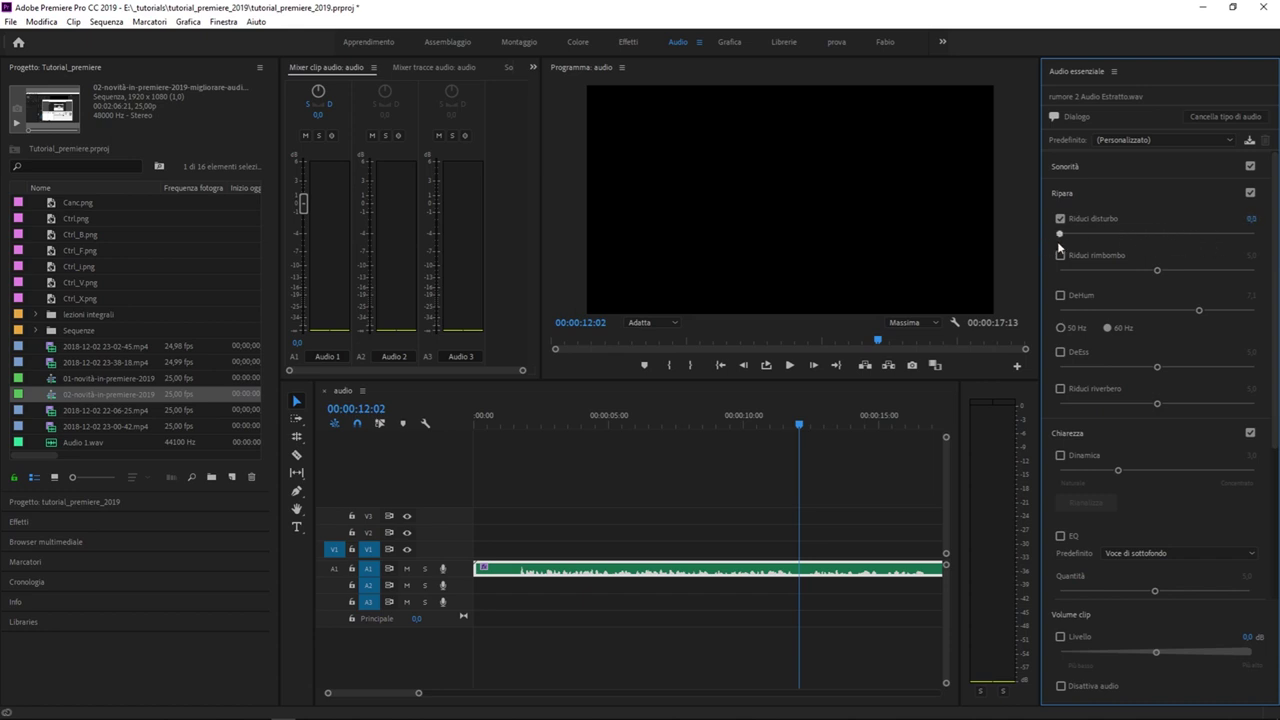
mouse_move(1077, 244)
mouse_down()
mouse_move(1059, 248)
mouse_move(1125, 244)
mouse_up()
drag(1145, 241, 1266, 239)
drag(1262, 239, 1137, 238)
click(1061, 219)
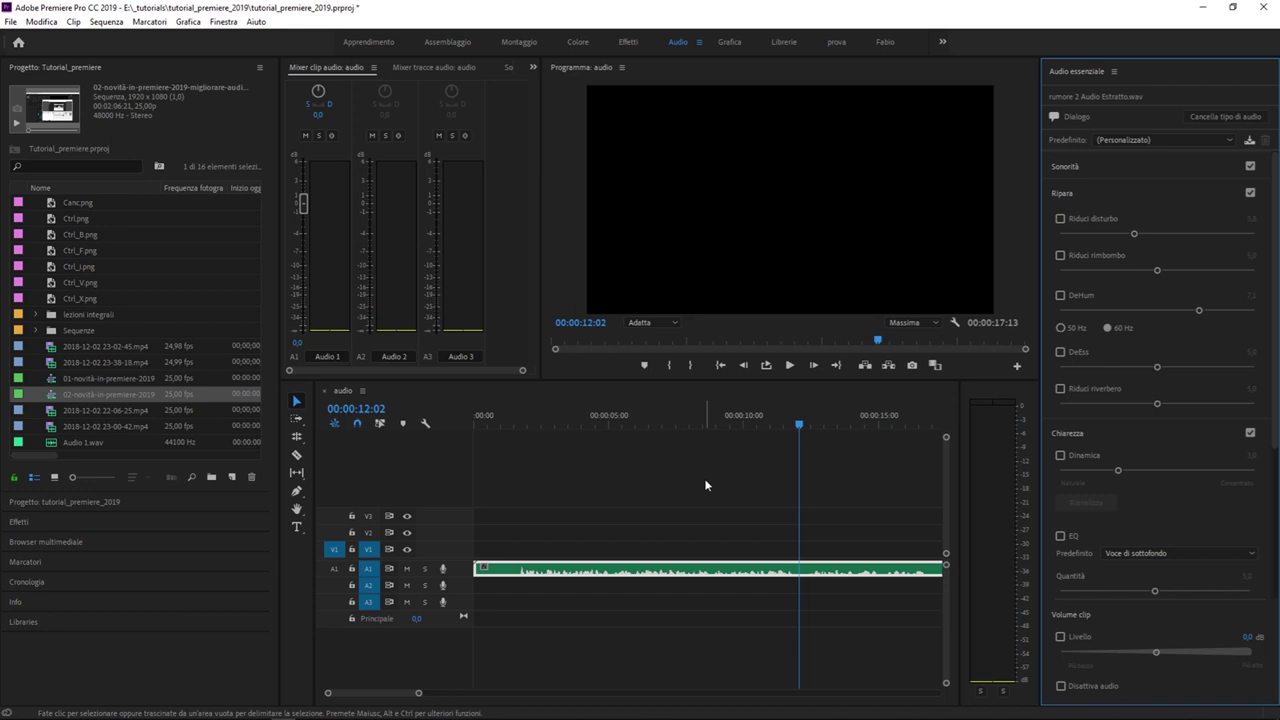
- Enable Riduci rimbombo and raise it while playing from the sequence start
drag(1157, 270, 1013, 297)
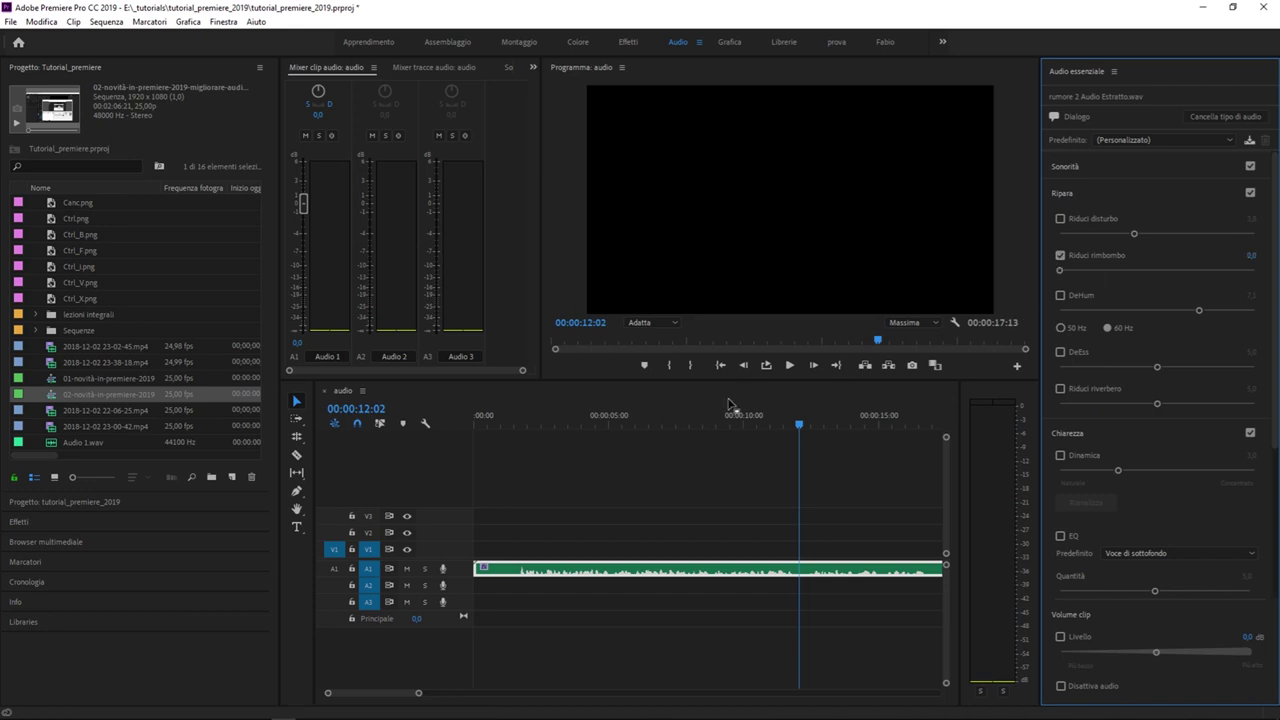
drag(793, 413, 435, 420)
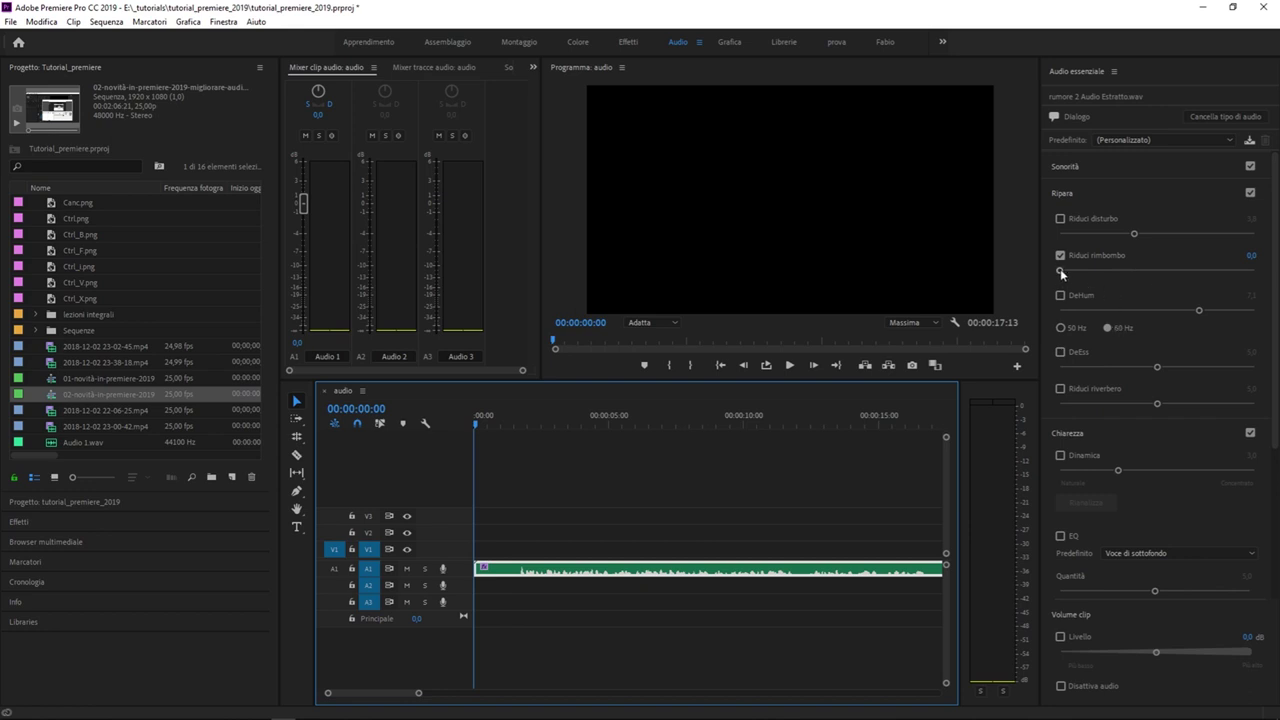
key(space)
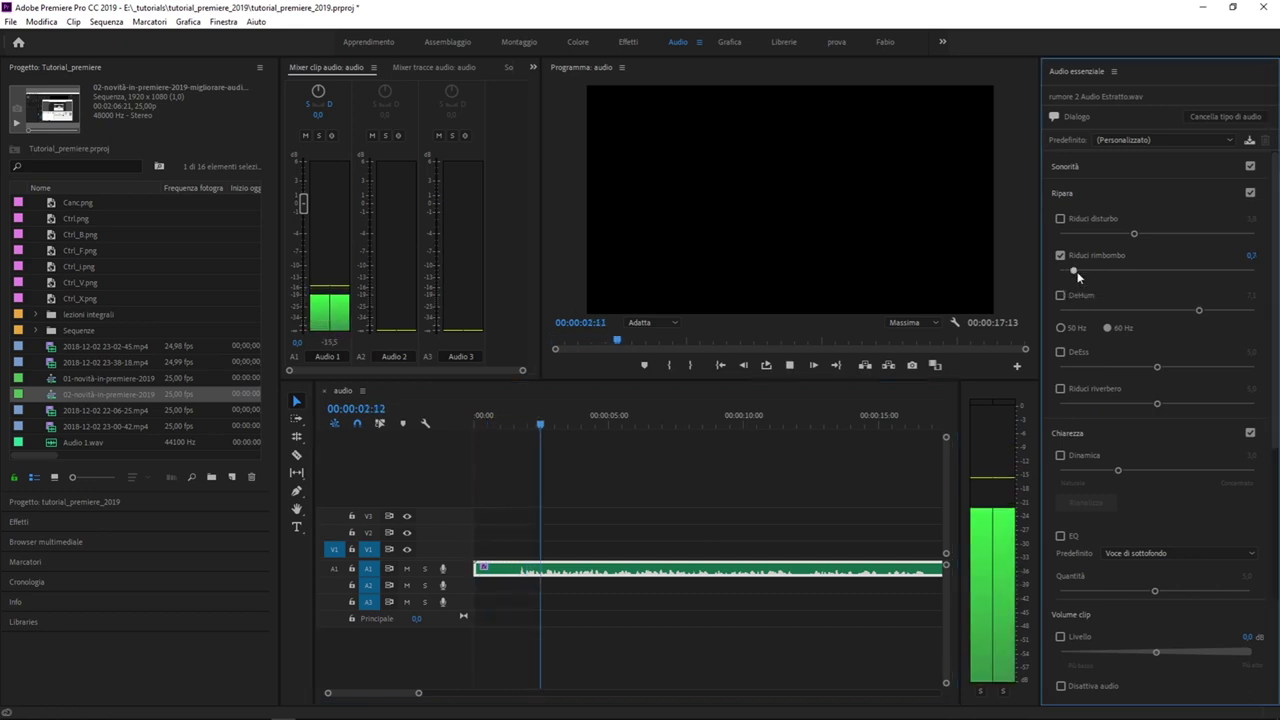
drag(1062, 271, 1222, 270)
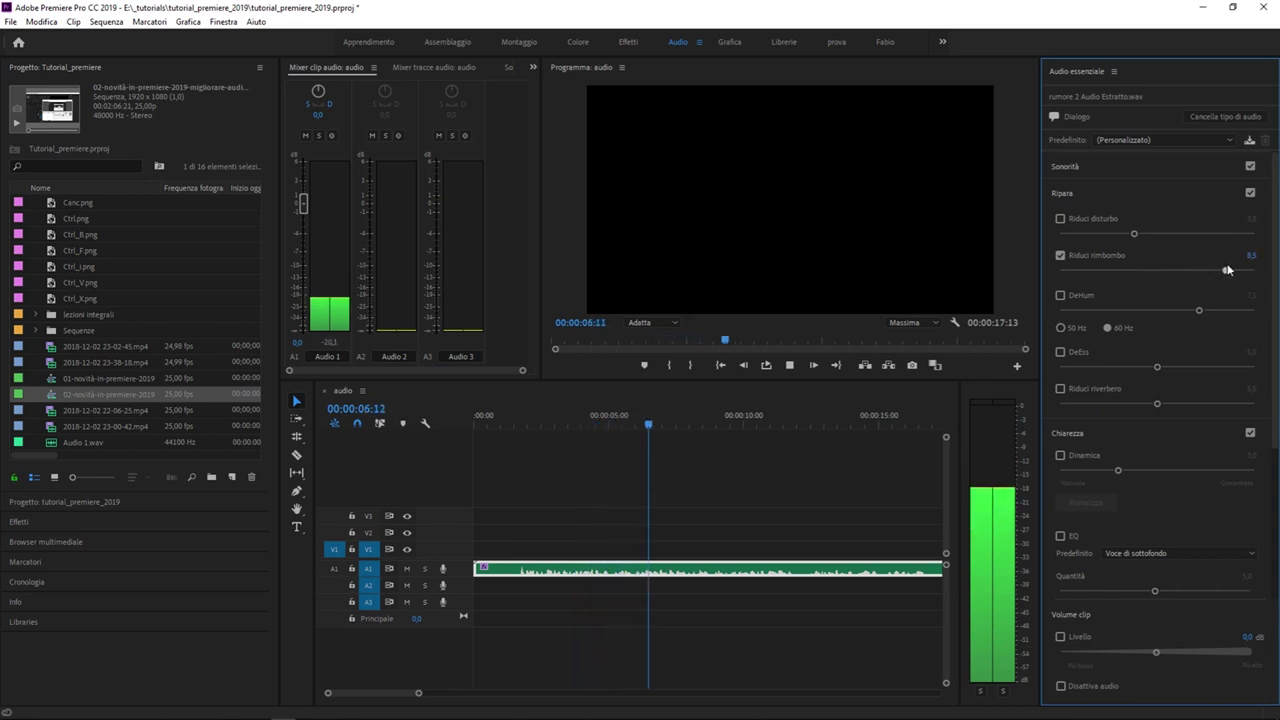
drag(1221, 270, 1237, 270)
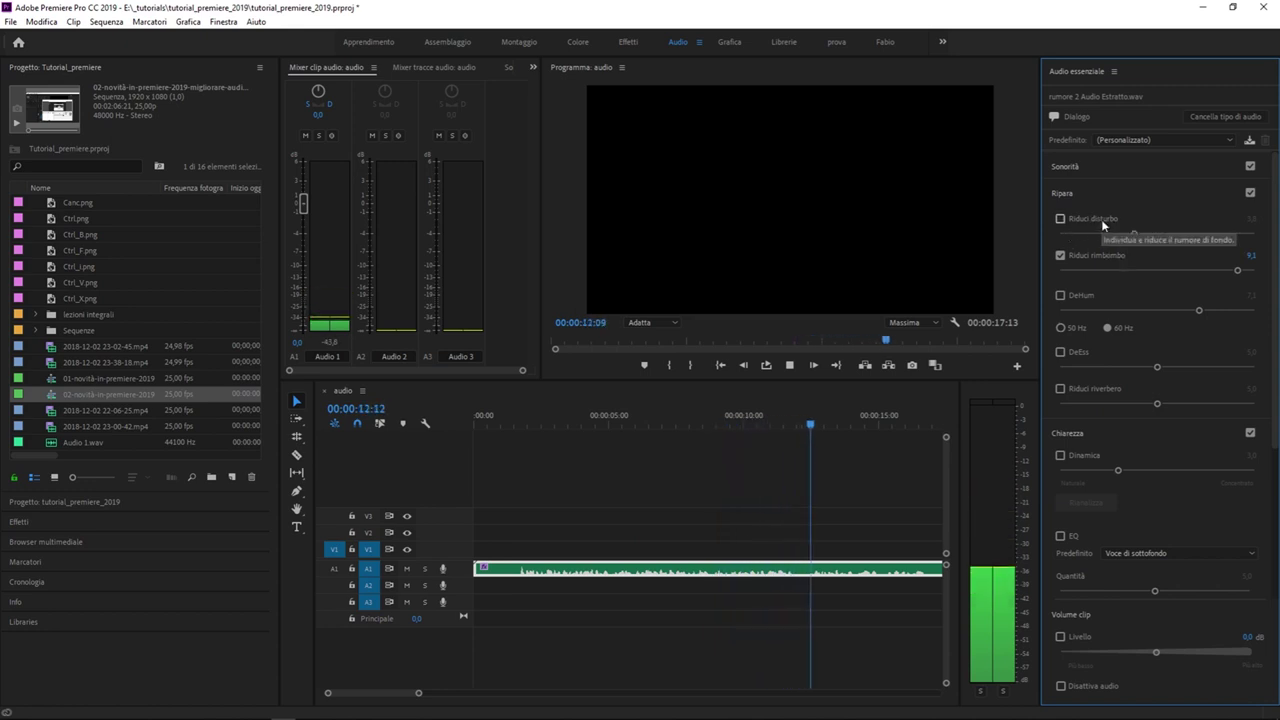
- Re-enable Riduci disturbo at 1,8, settle Riduci rimbombo at 6,2, and replay the sequence
drag(1134, 234, 1094, 234)
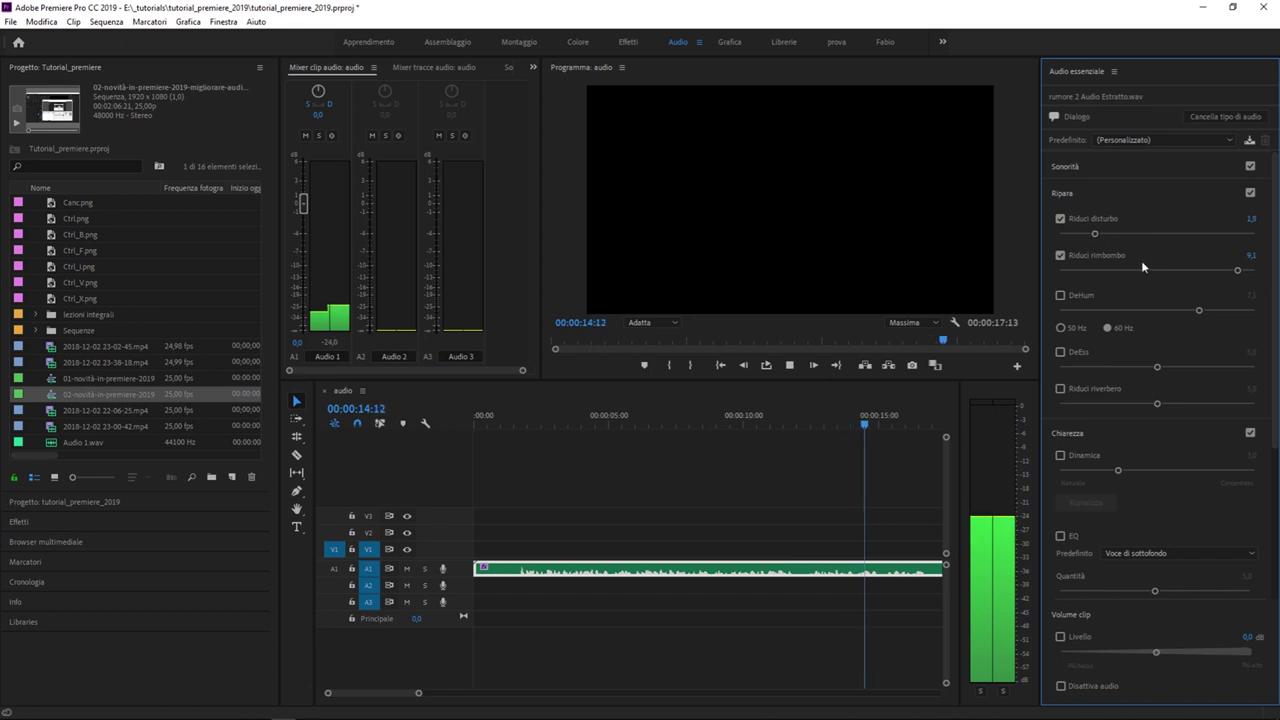
drag(1236, 270, 1180, 271)
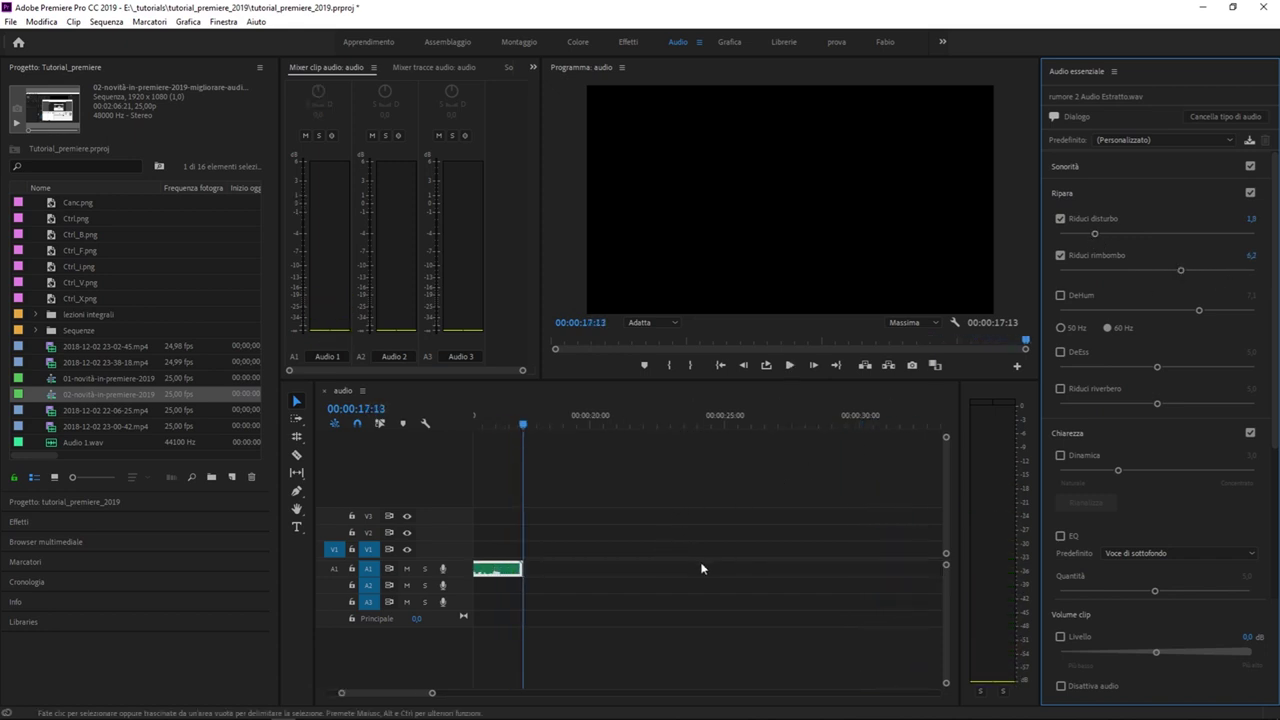
click(619, 475)
key(space)
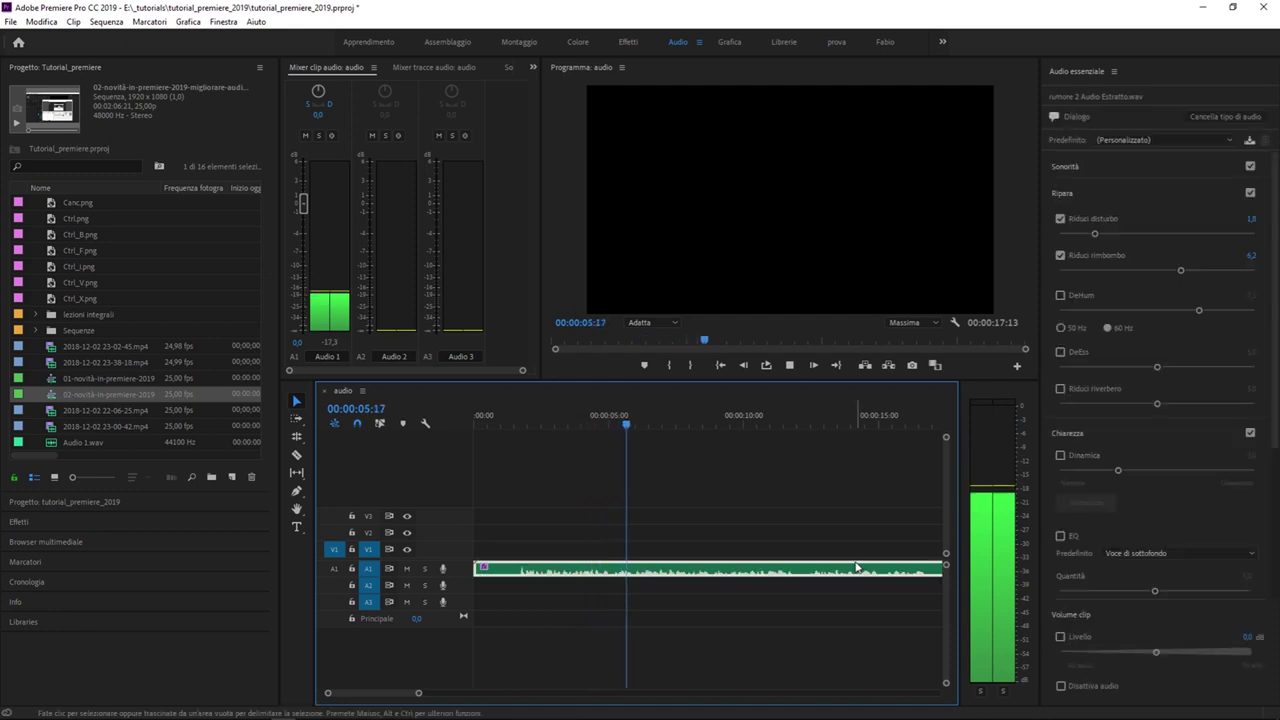
click(800, 570)
key(space)
click(1060, 218)
click(1060, 255)
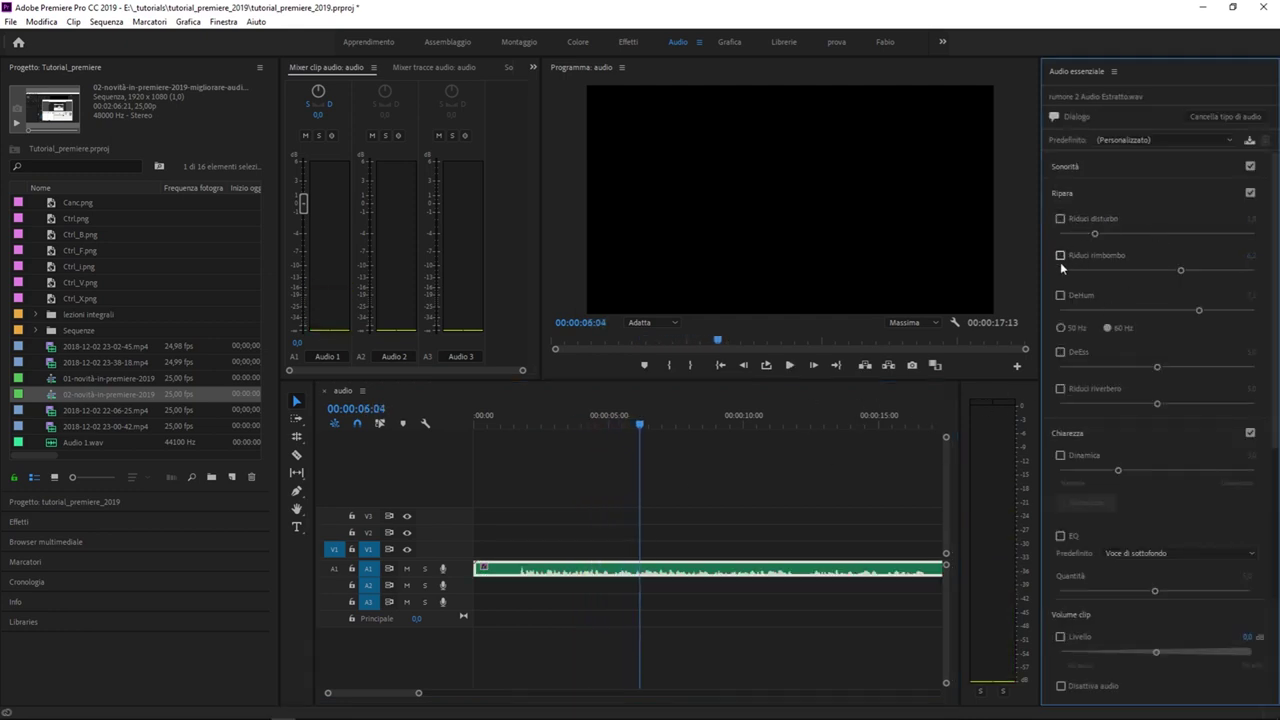
key(space)
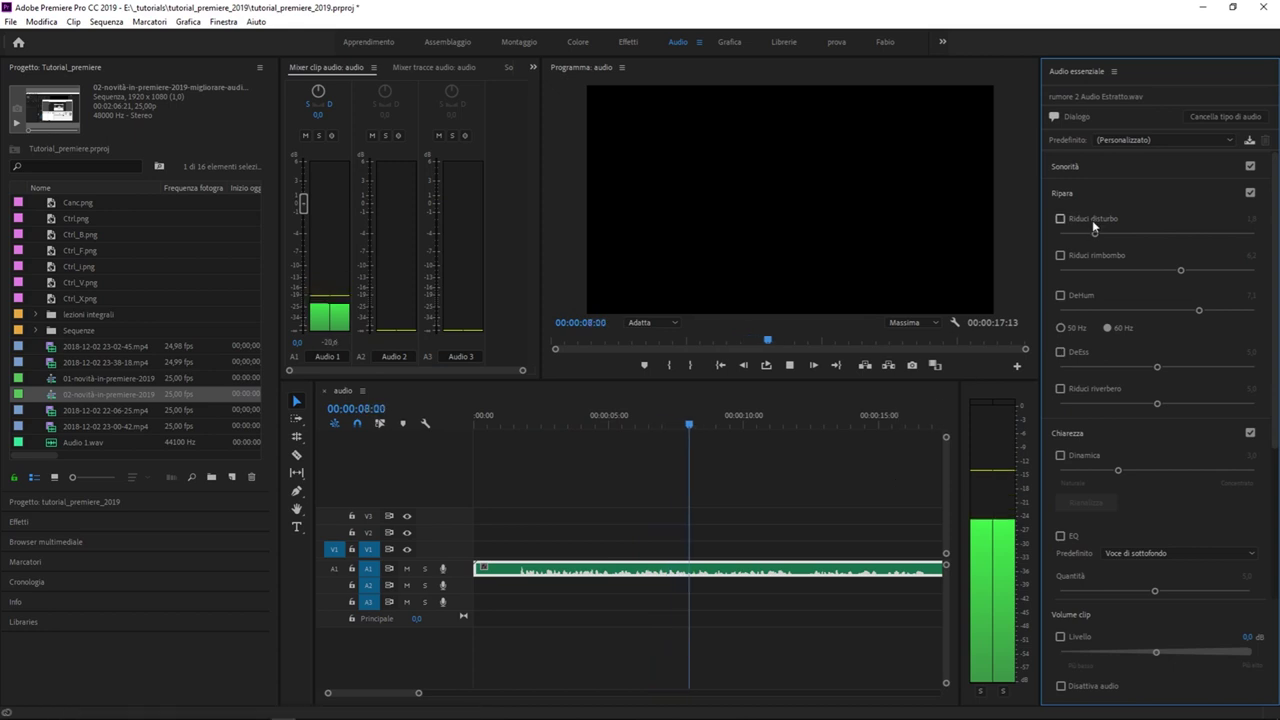
click(1083, 219)
click(1083, 256)
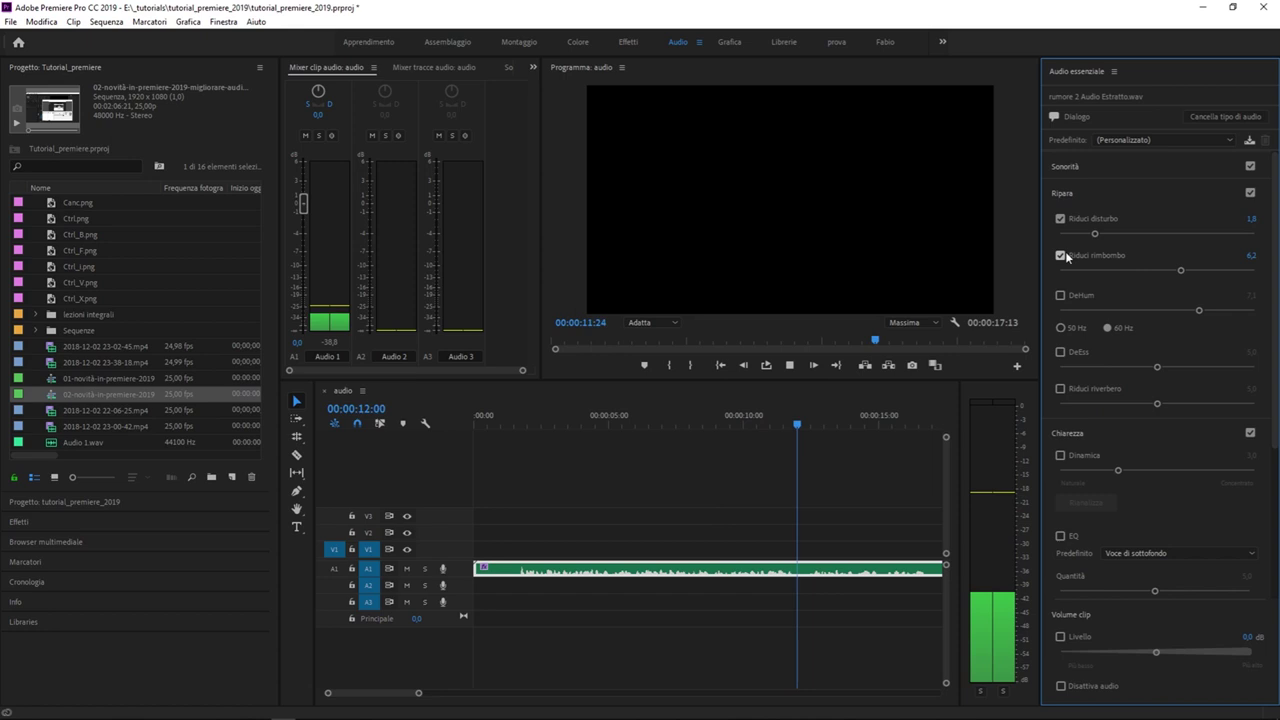
key(space)
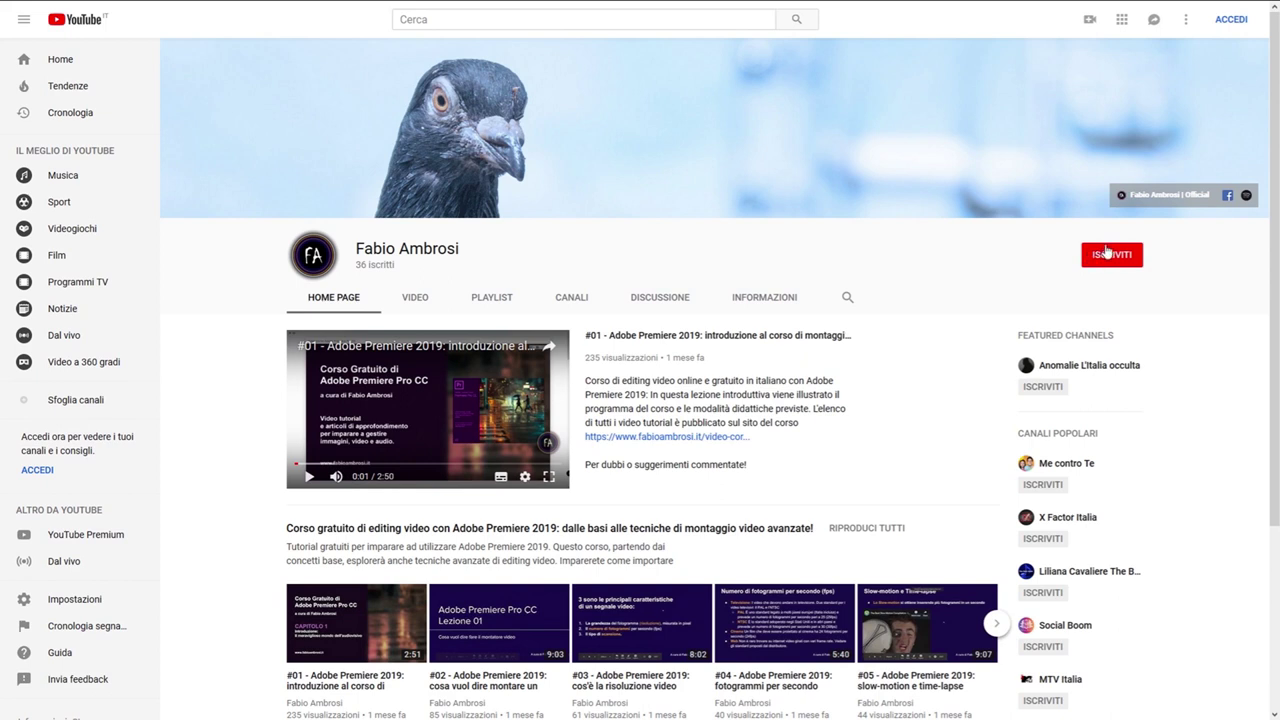
- Scroll down the author's YouTube channel home page
scroll(575, 432, down, 2)
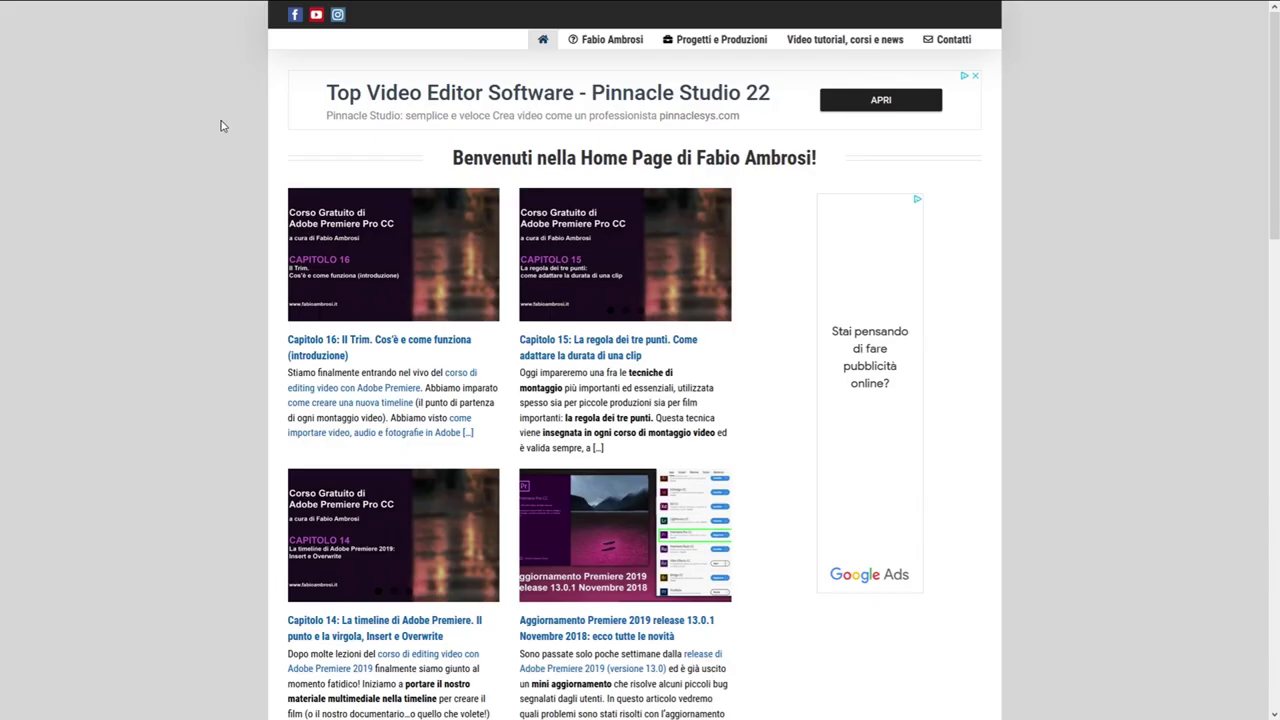
- Scroll the fabioambrosi.it home page and open the Capitolo 11 article
scroll(262, 138, down, 5)
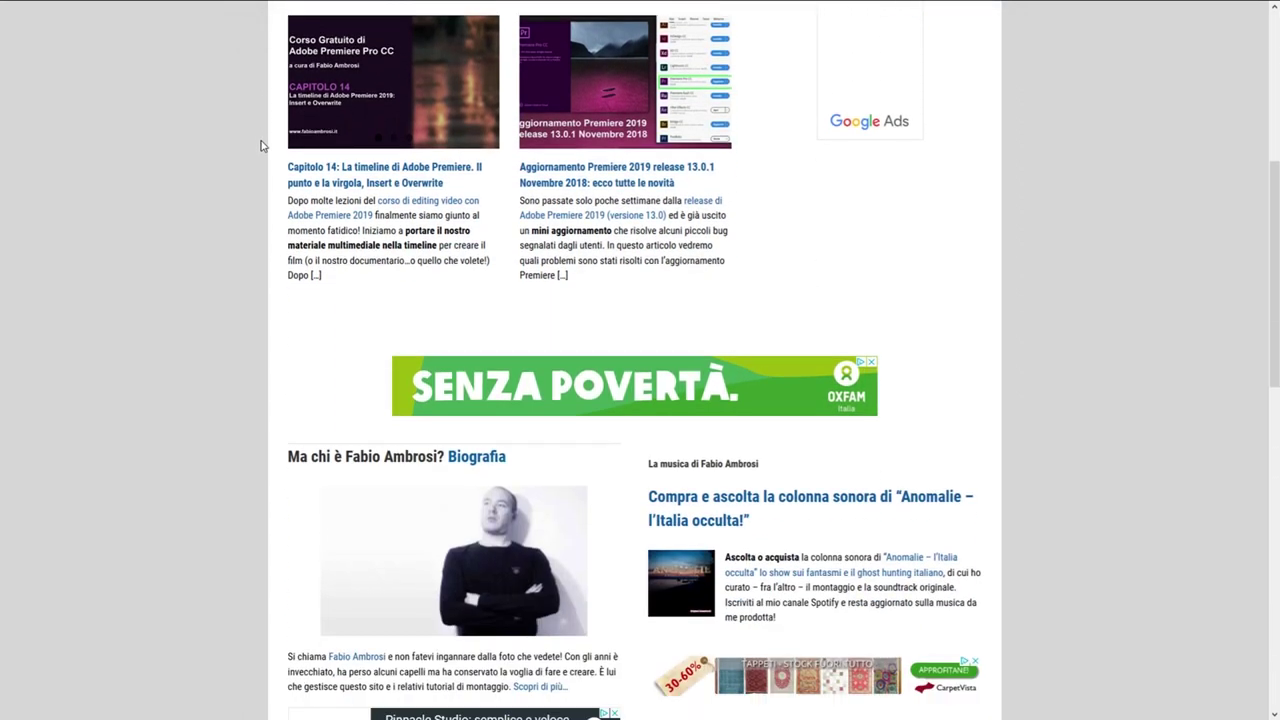
scroll(262, 145, down, 2)
scroll(263, 143, down, 3)
scroll(263, 143, down, 1)
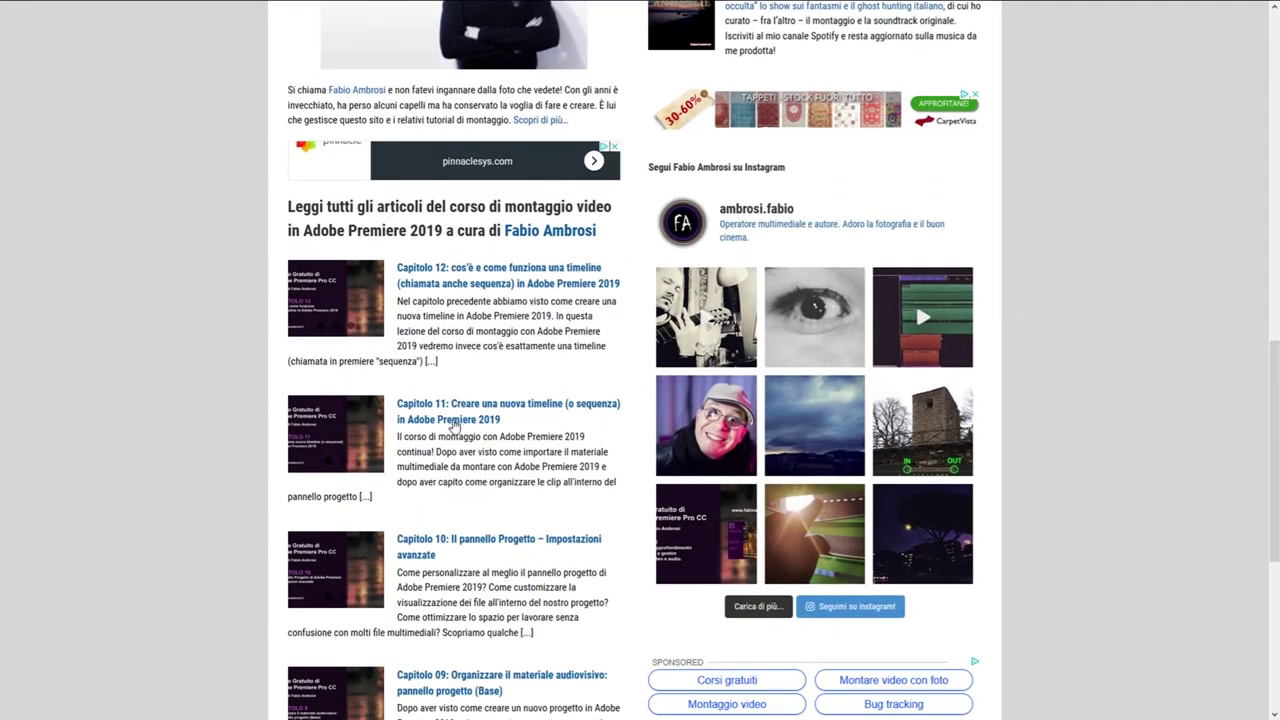
click(440, 405)
- Read through the article, then go via the top menu to the Video tutorial, corsi e news page
scroll(291, 289, down, 2)
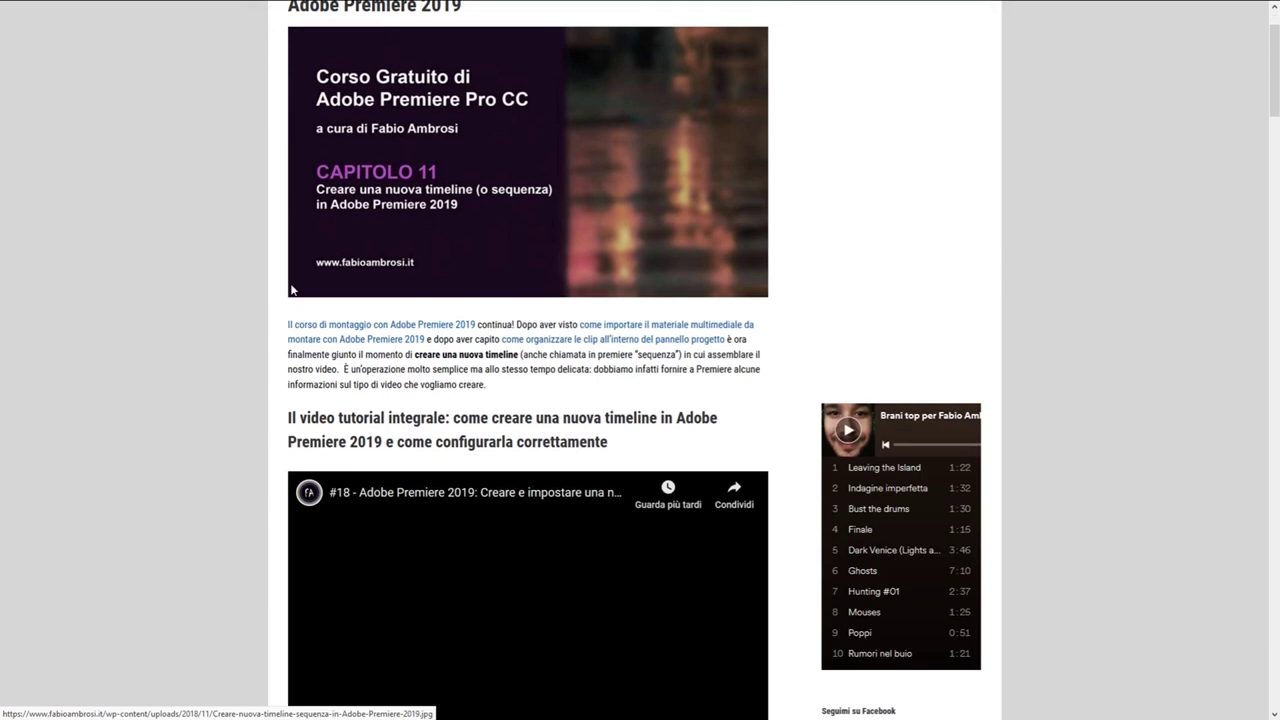
scroll(291, 289, down, 3)
scroll(291, 288, down, 3)
scroll(291, 287, down, 1)
scroll(291, 285, down, 3)
scroll(291, 285, down, 1)
scroll(291, 286, down, 3)
scroll(293, 290, down, 4)
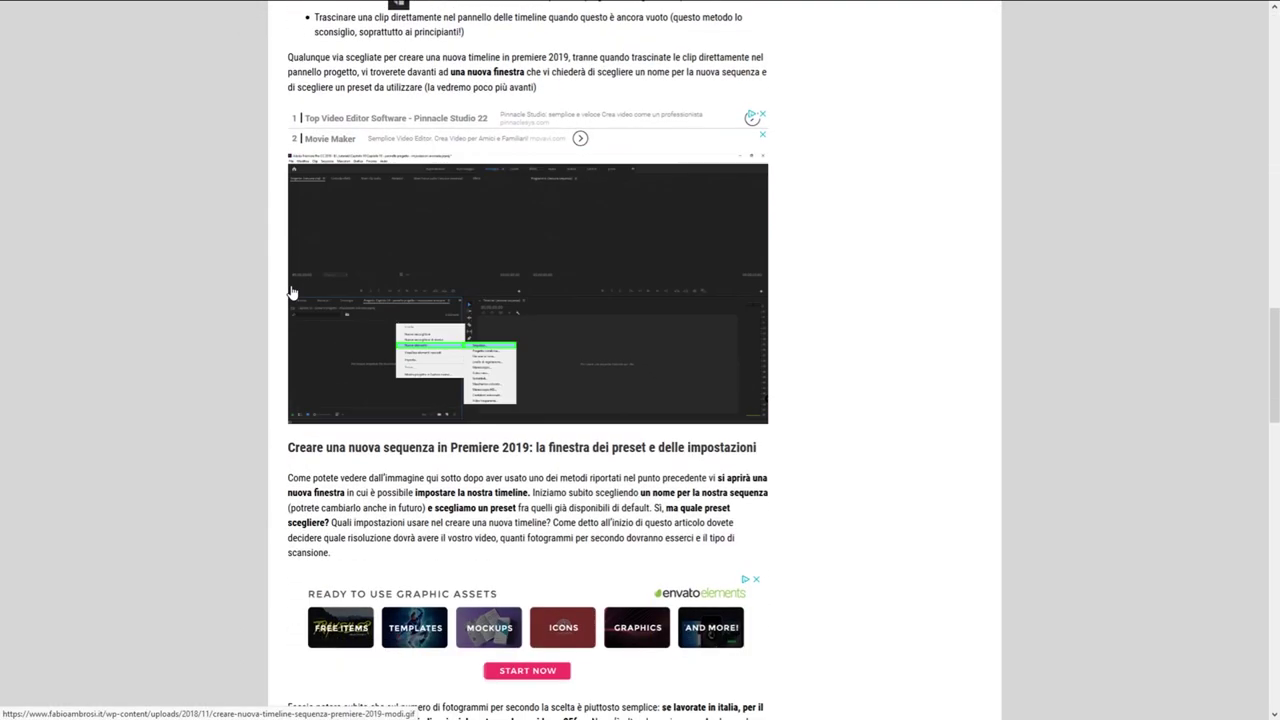
scroll(757, 200, up, 3)
scroll(757, 191, up, 5)
scroll(757, 186, up, 5)
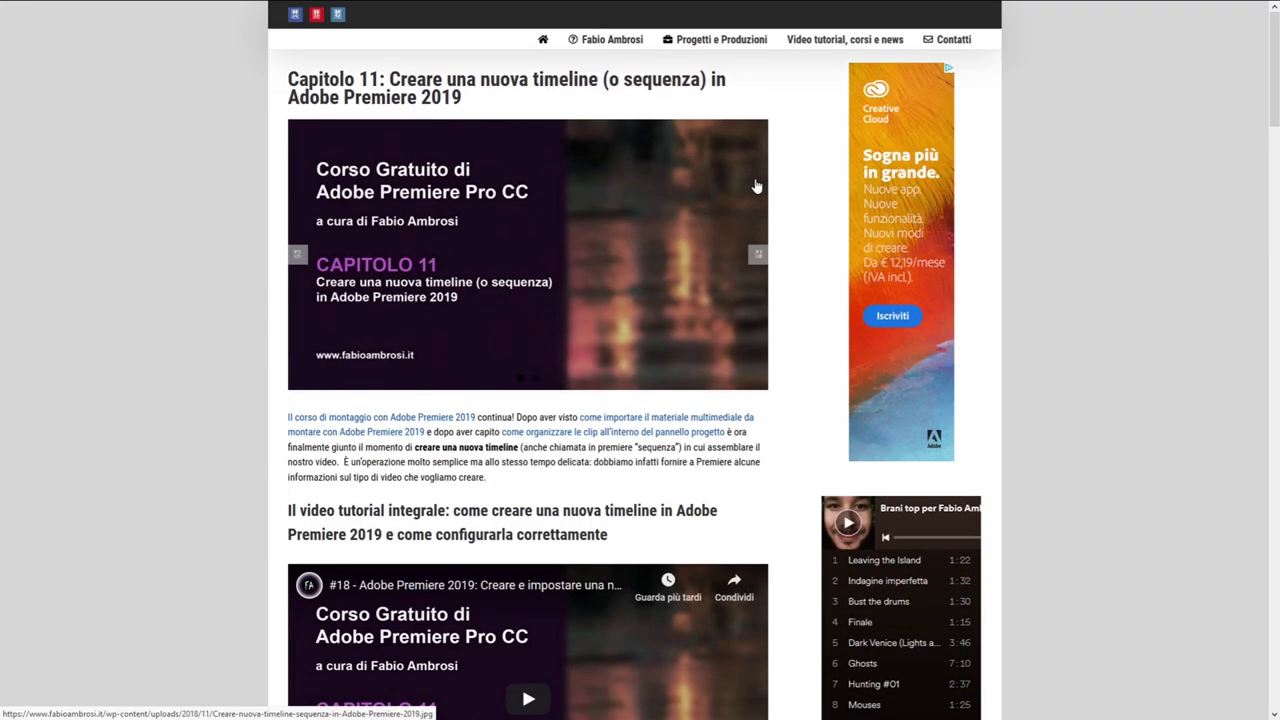
click(715, 39)
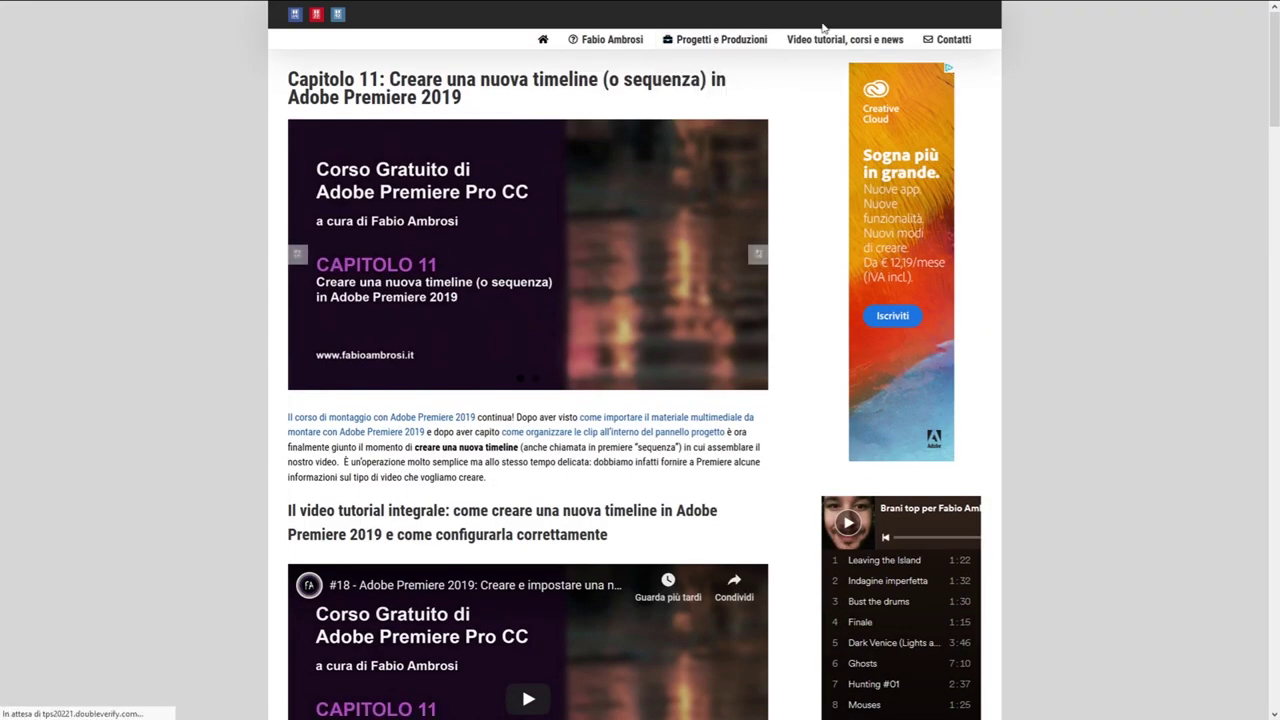
click(830, 38)
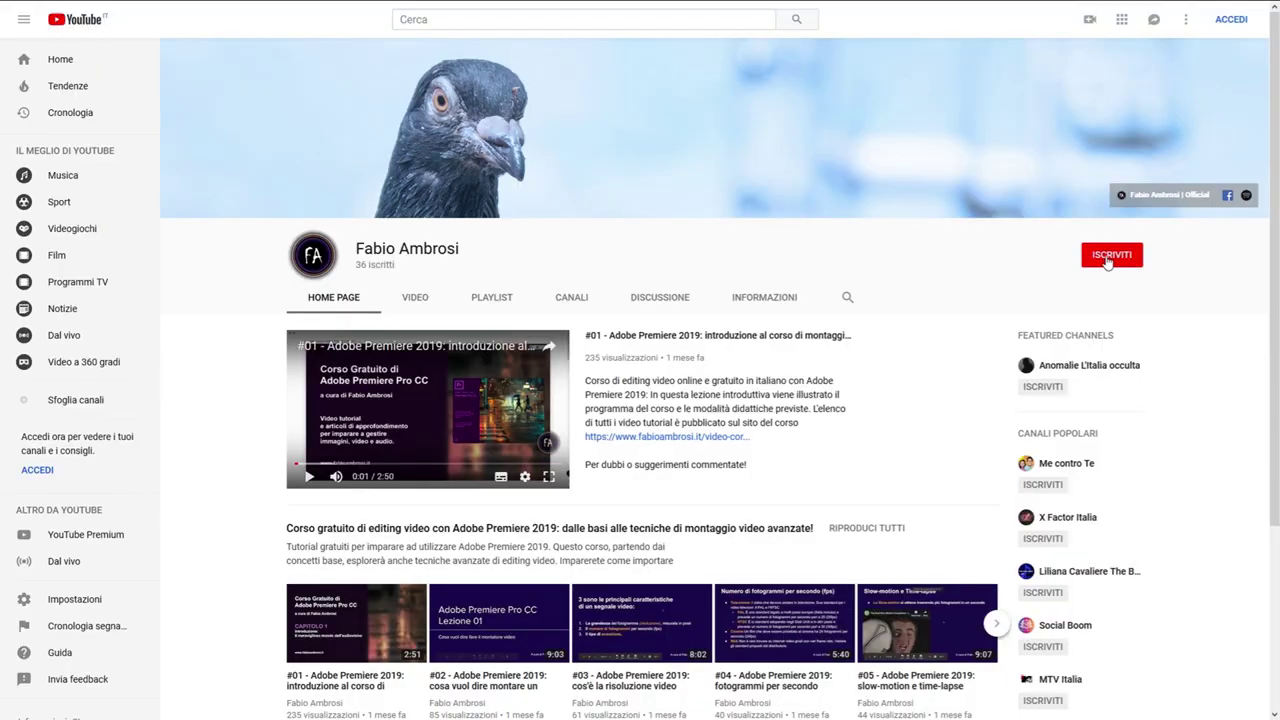
- Start the free Premiere 2019 course playlist with RIPRODUCI TUTTI and pause video #01 of 21
scroll(500, 478, down, 2)
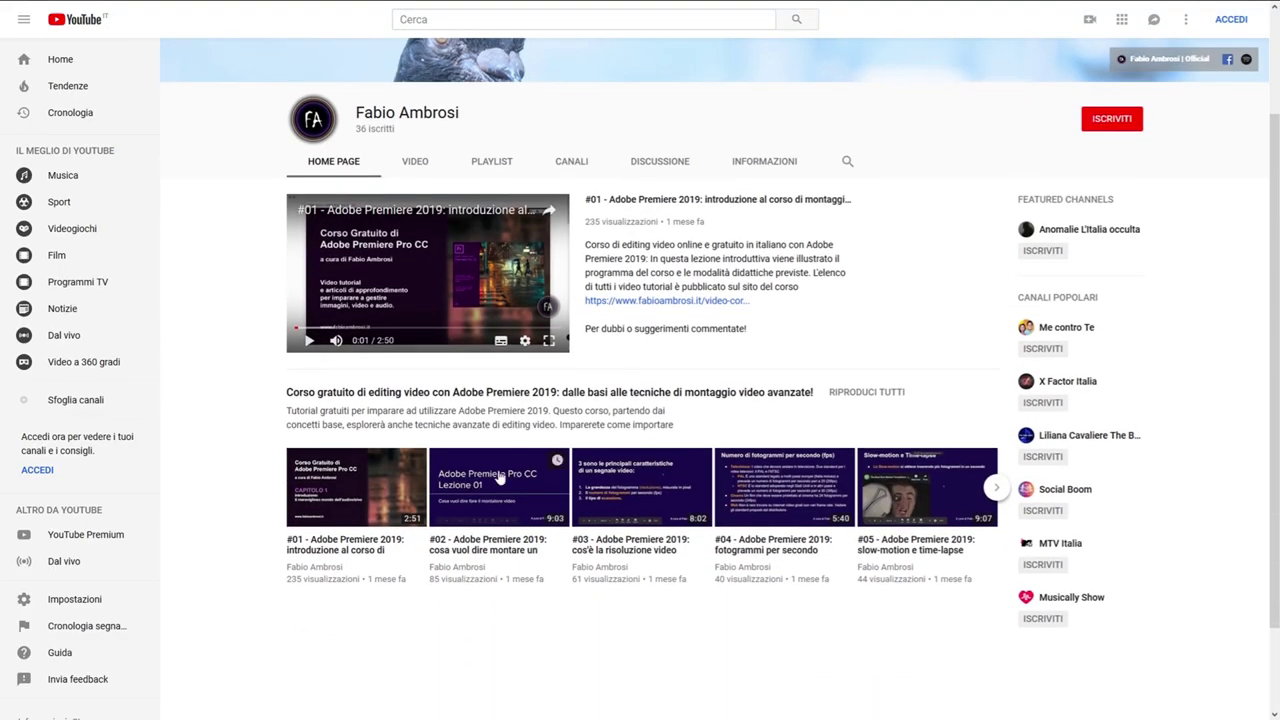
click(840, 395)
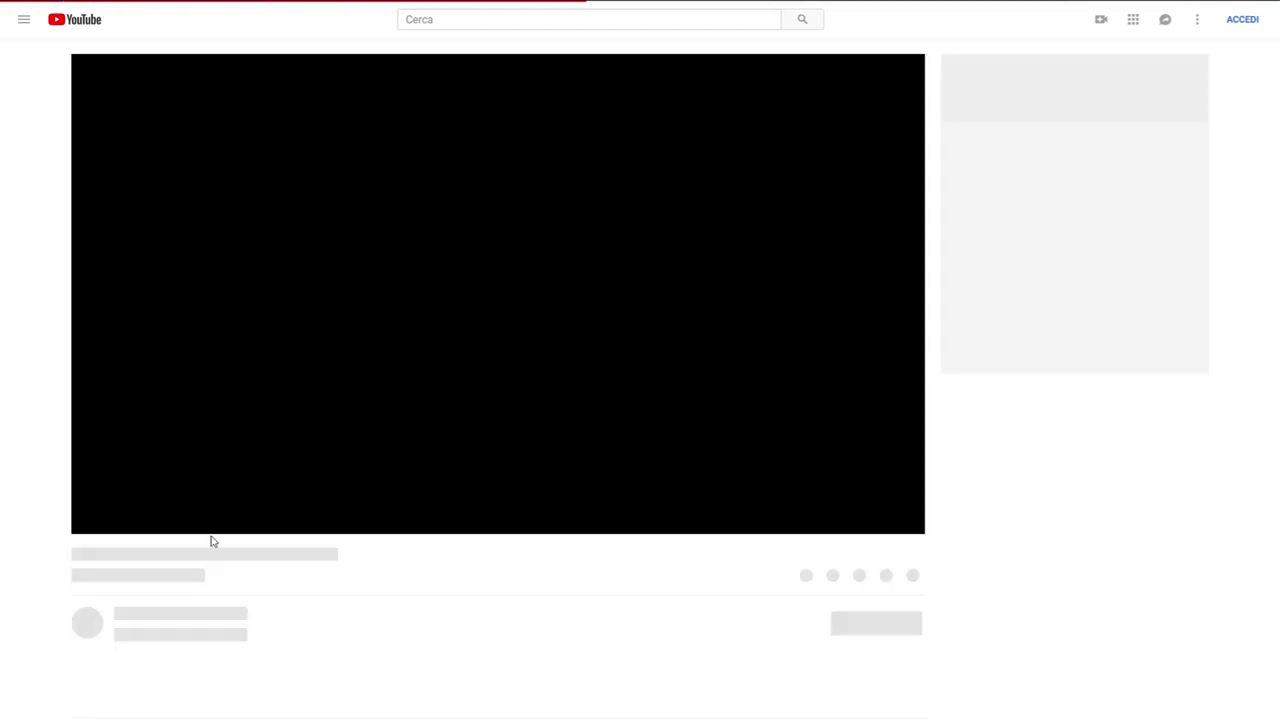
click(110, 522)
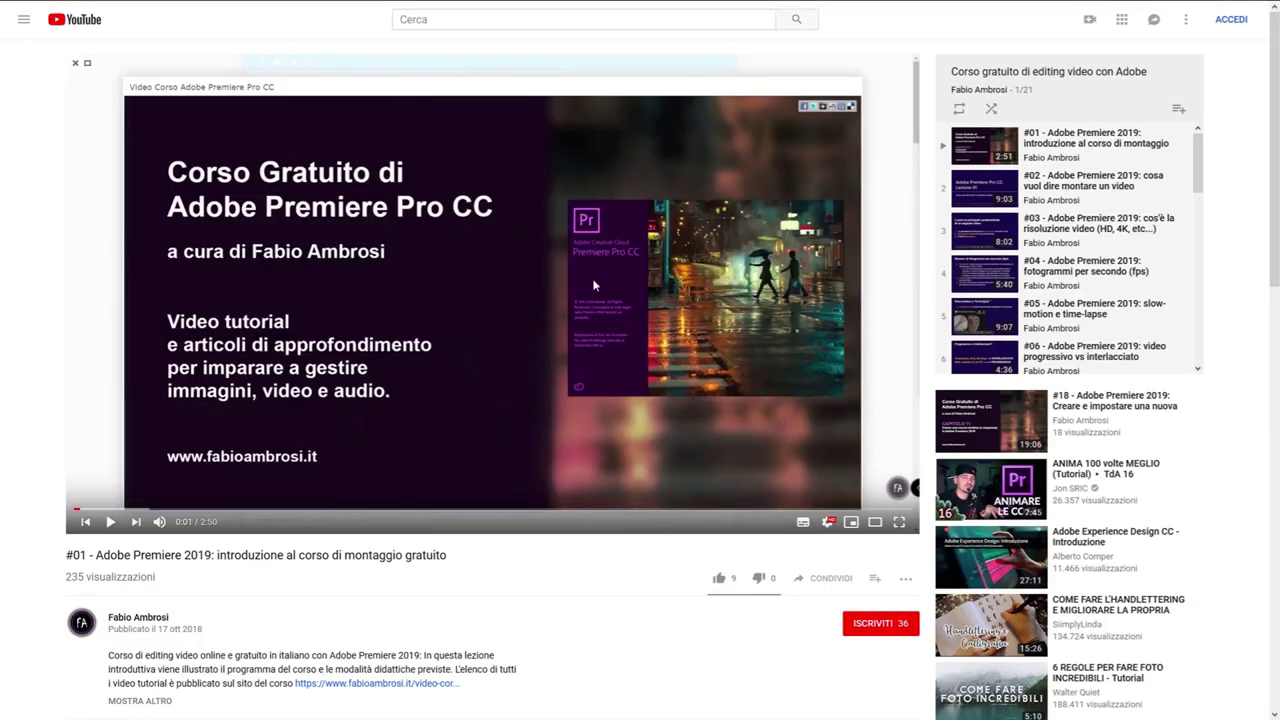
- Highlight the playlist title and scroll the playlist panel down to the later lessons
drag(950, 72, 1184, 78)
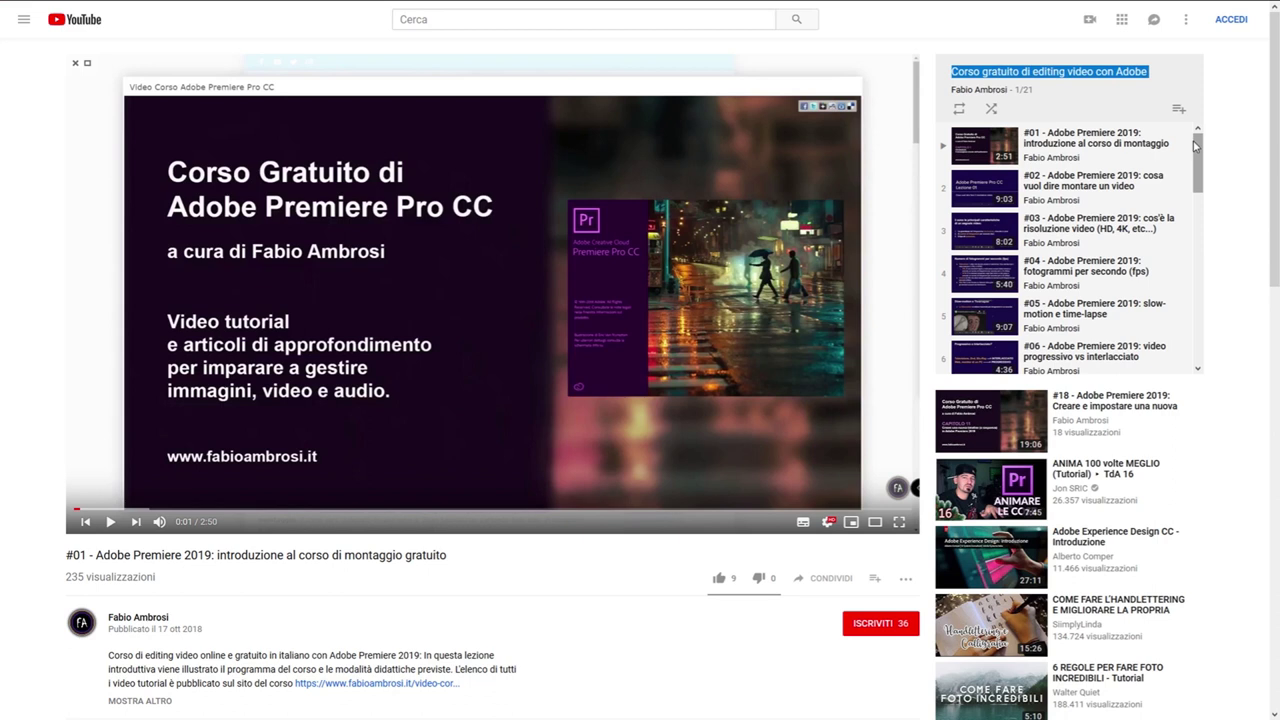
click(1200, 222)
drag(1200, 222, 1211, 342)
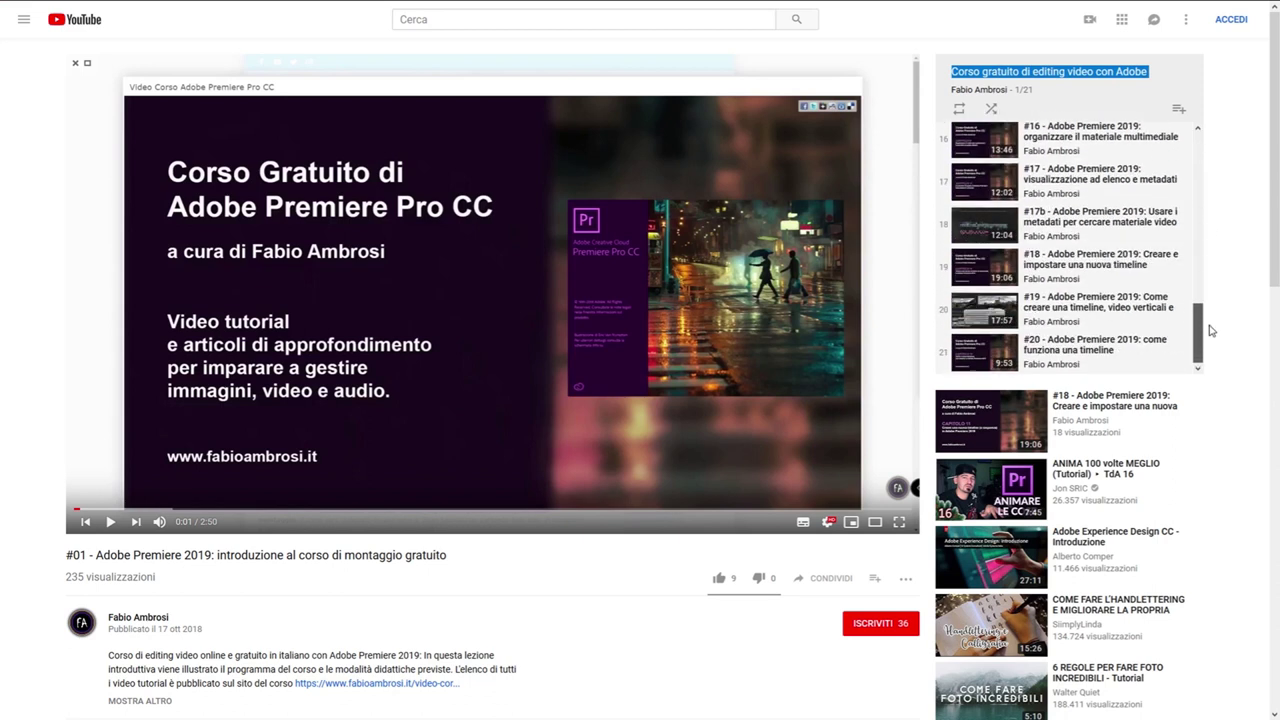